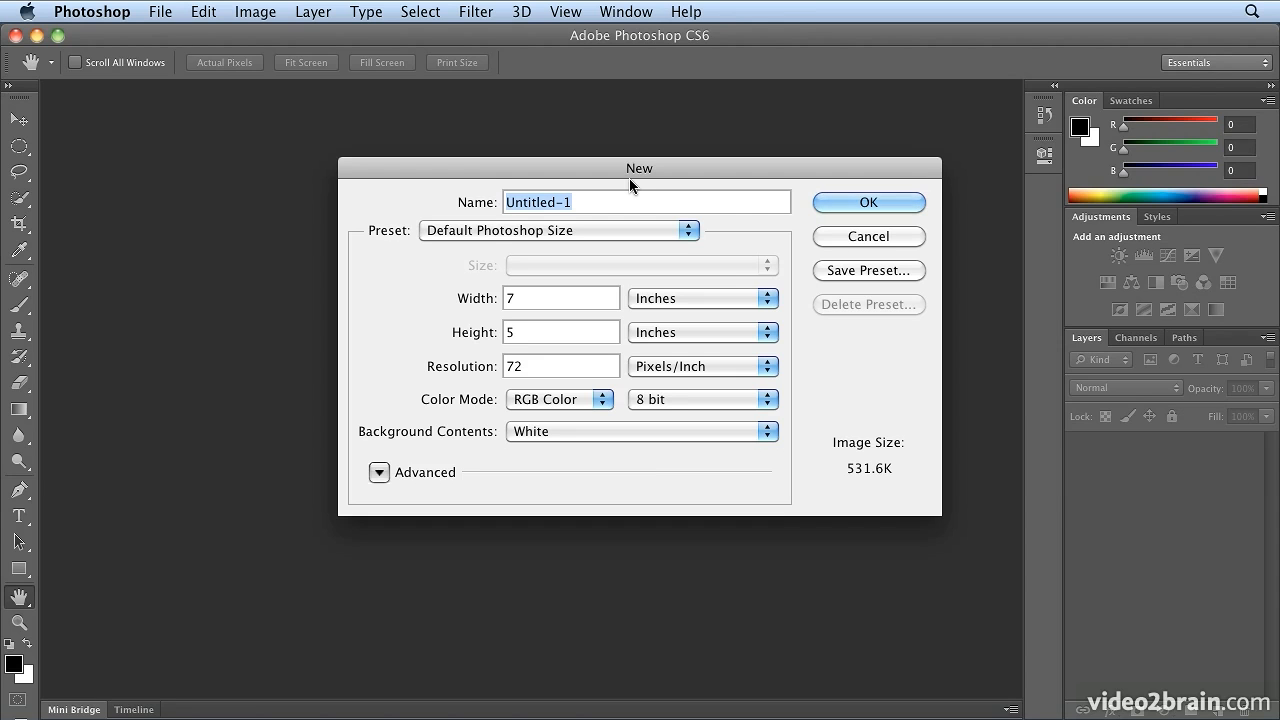
- Name the new document mock-up
text(mock-)
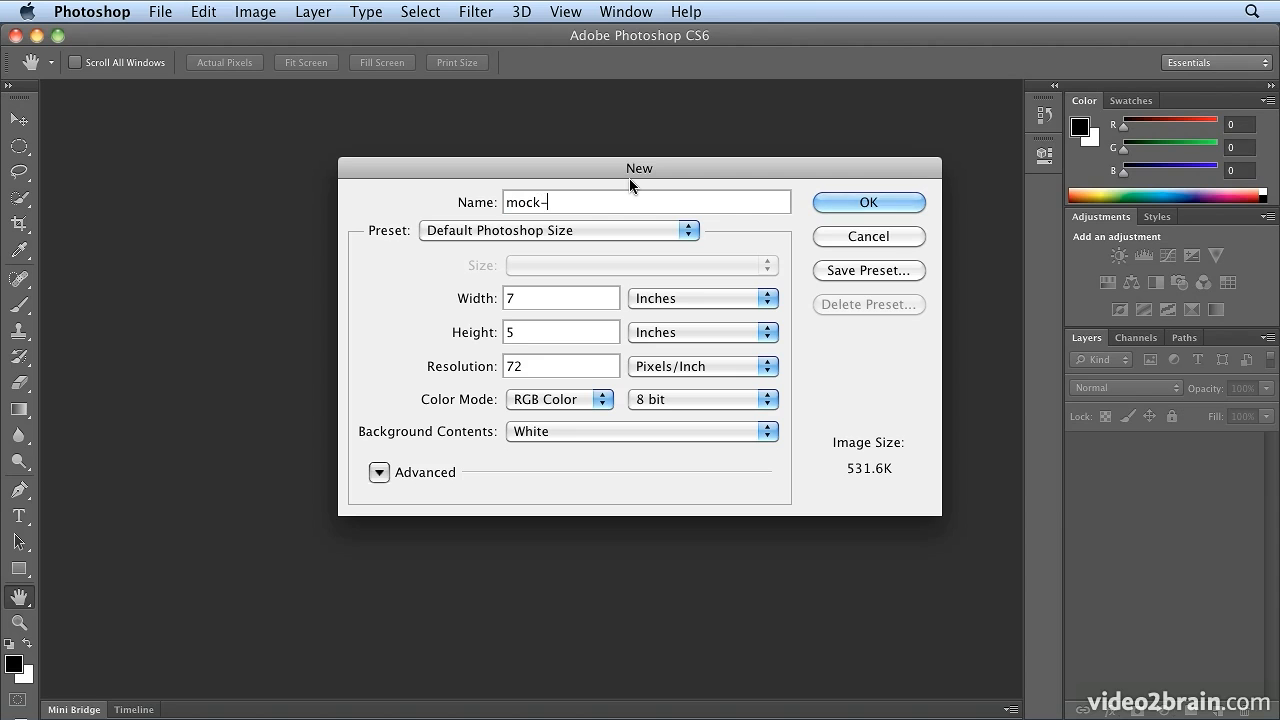
text(up)
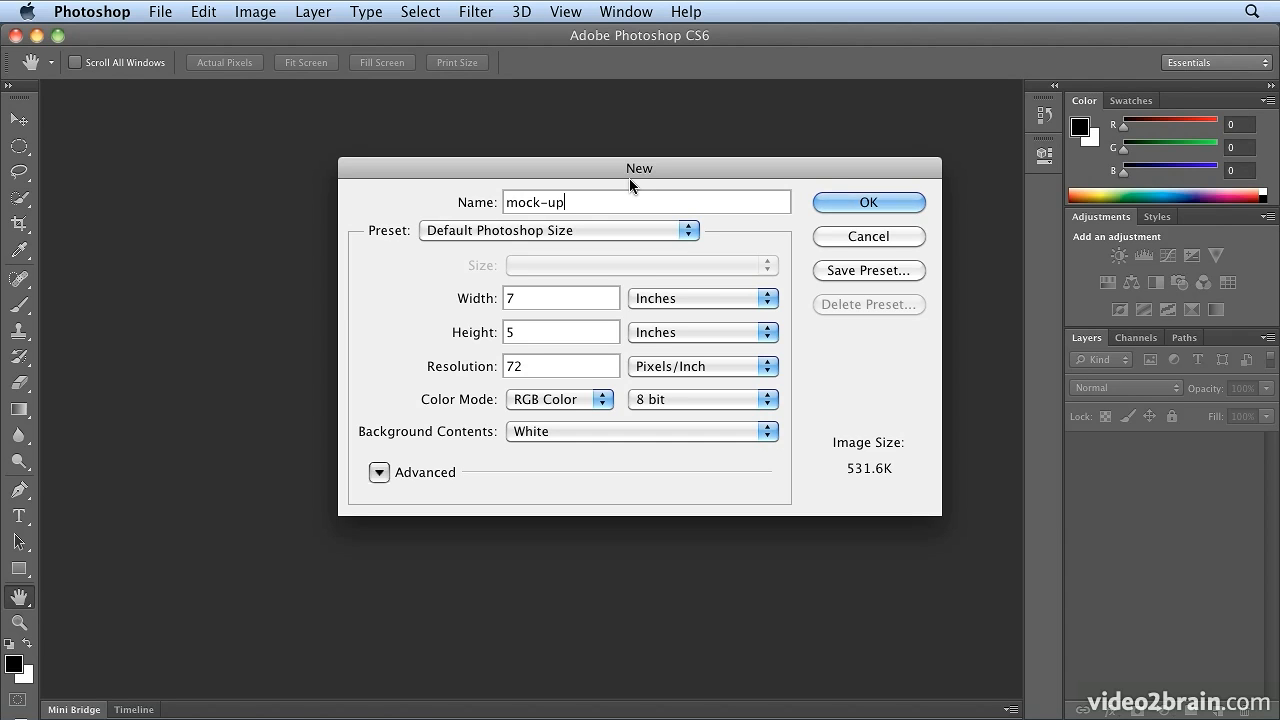
text(Kel)
text(ly.jpg)
triple_click(568, 204)
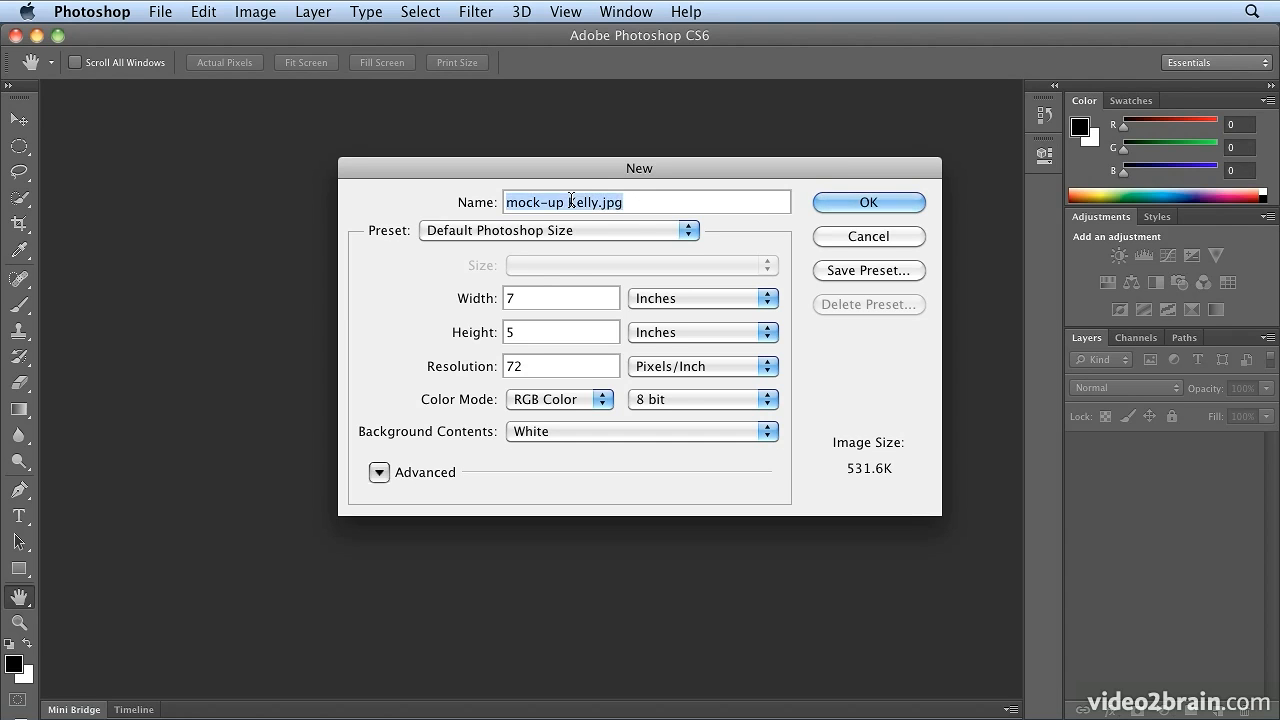
click(567, 204)
key(BackSpace)
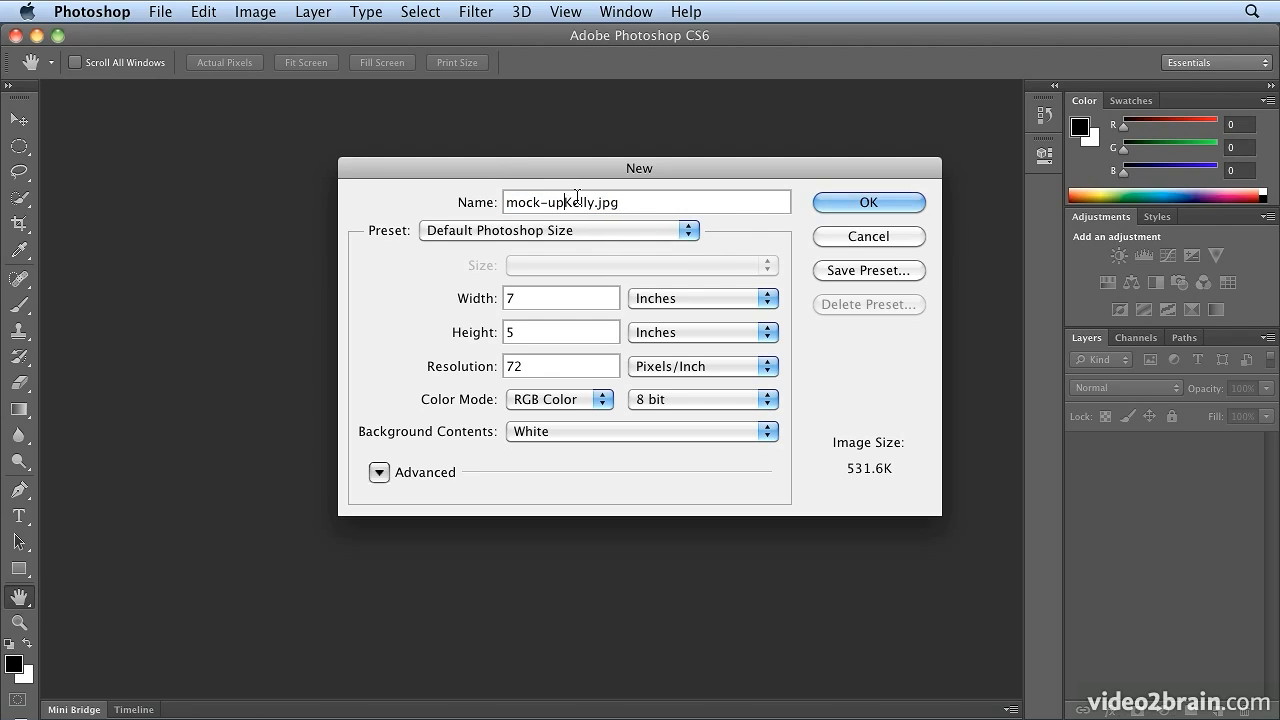
text(%20)
key(BackSpace)
key(BackSpace)
key(BackSpace)
key(BackSpace)
key(BackSpace)
key(BackSpace)
key(BackSpace)
key(BackSpace)
shift+click(601, 205)
key(BackSpace)
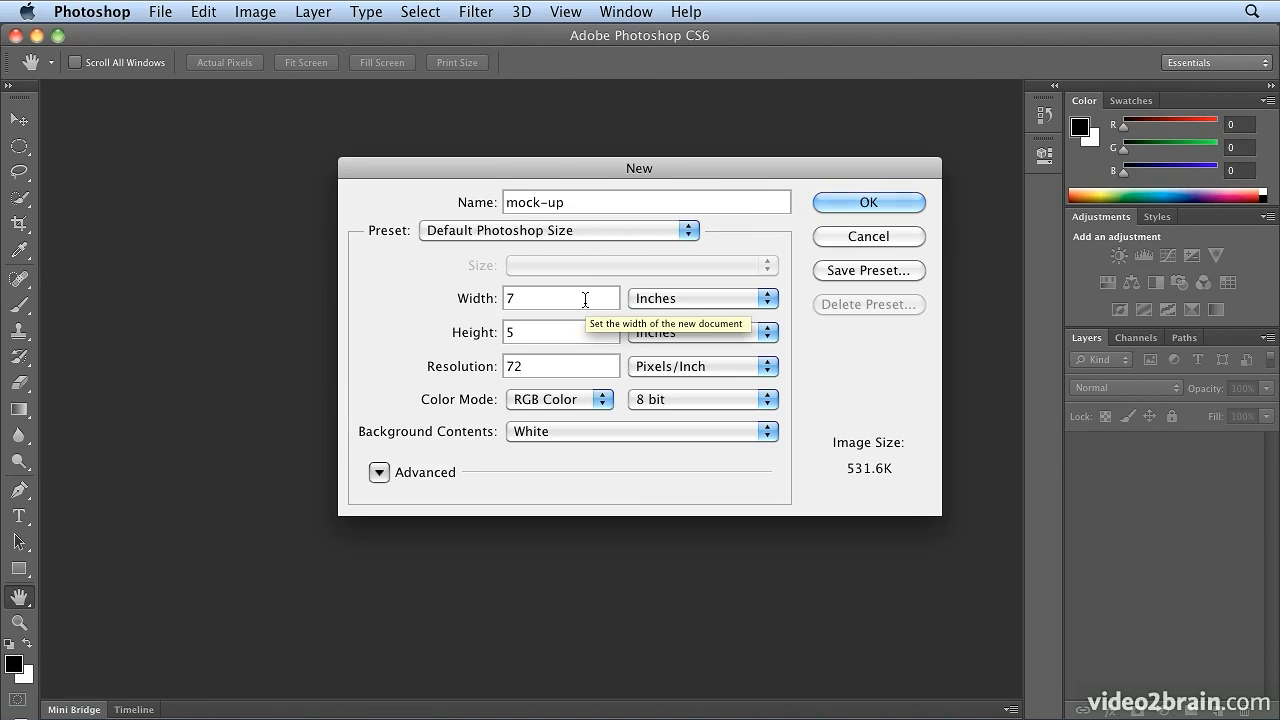
- Set the new document to 320 pixels wide, 480 pixels high and 180 pixels/inch, and create it
click(717, 299)
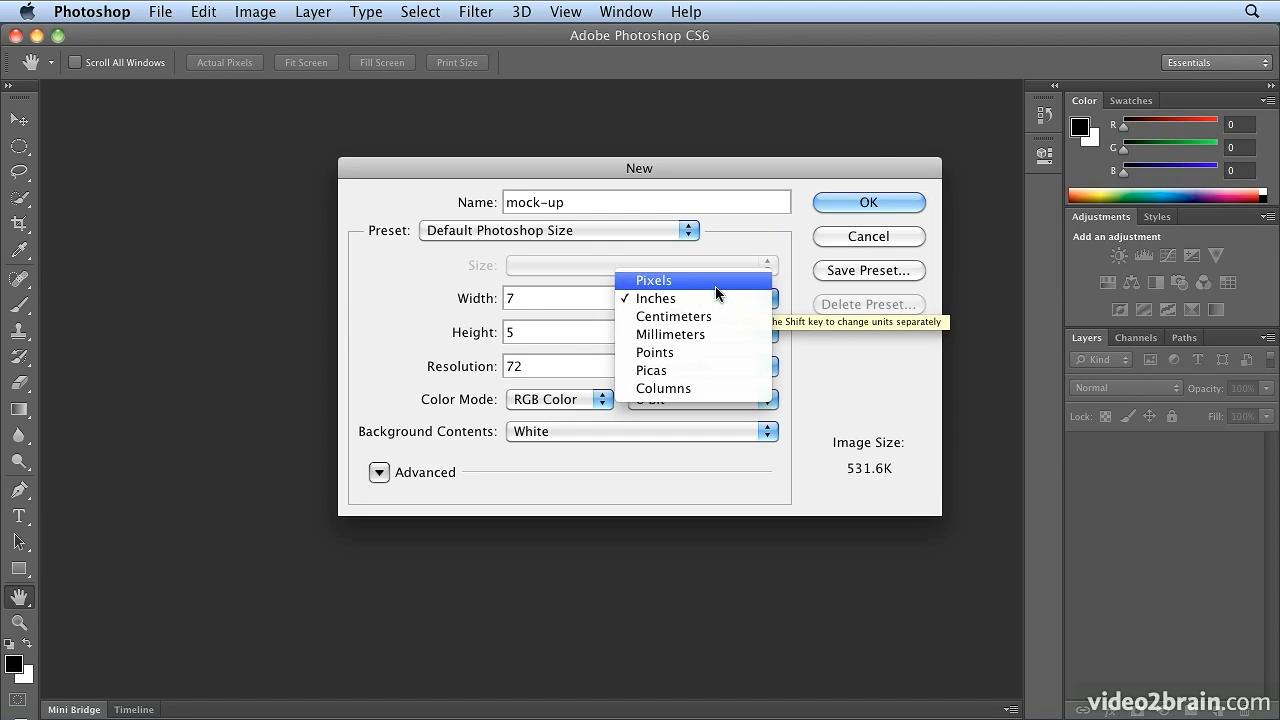
click(690, 280)
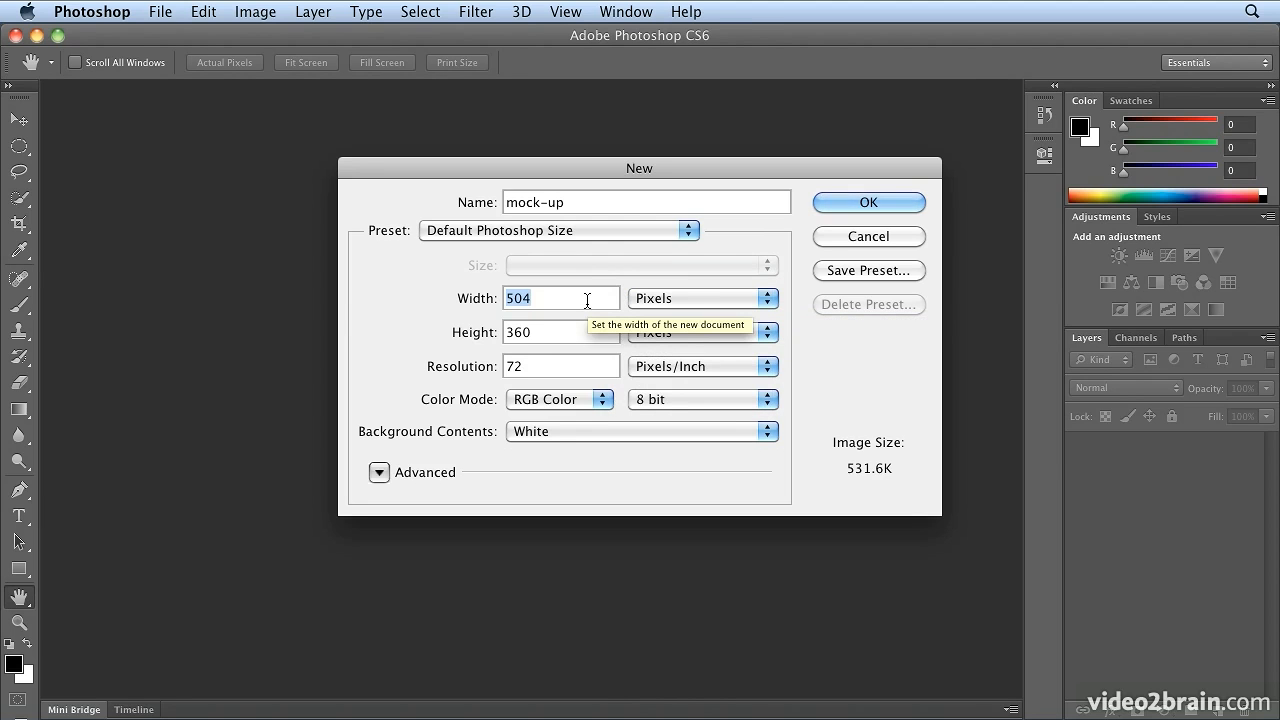
text(320)
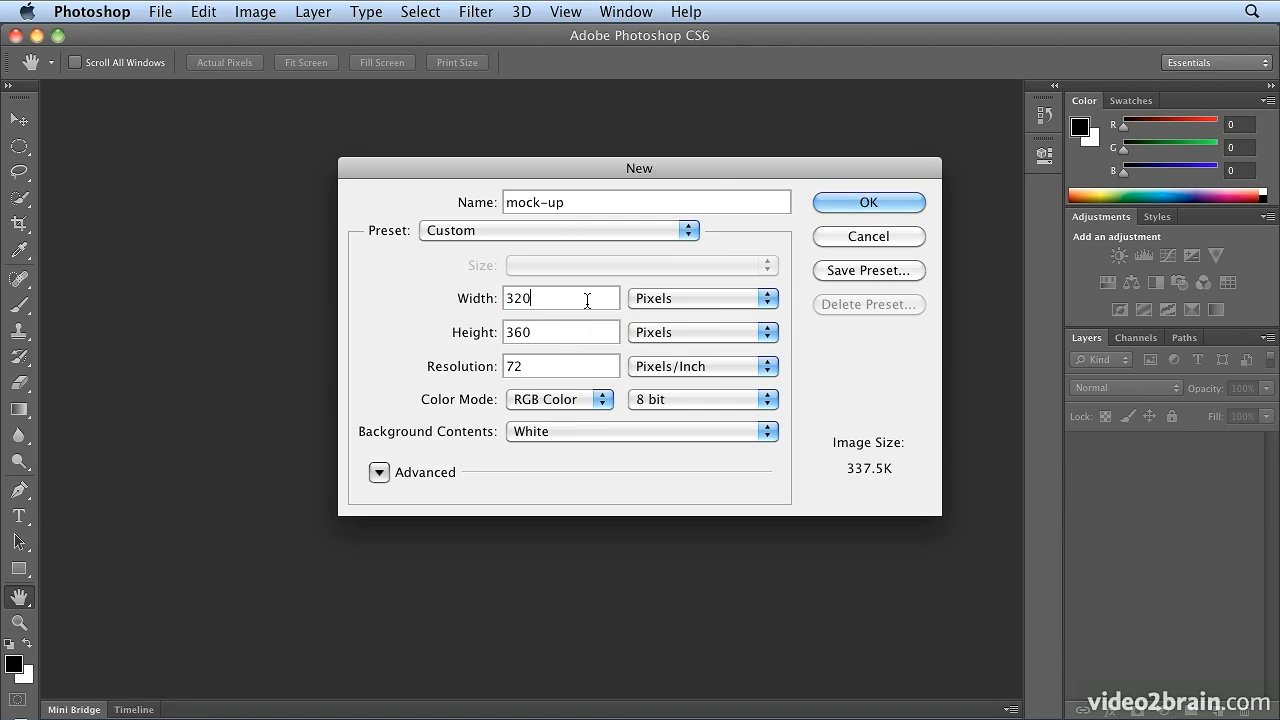
key(Tab)
text(480)
key(Tab)
text(180)
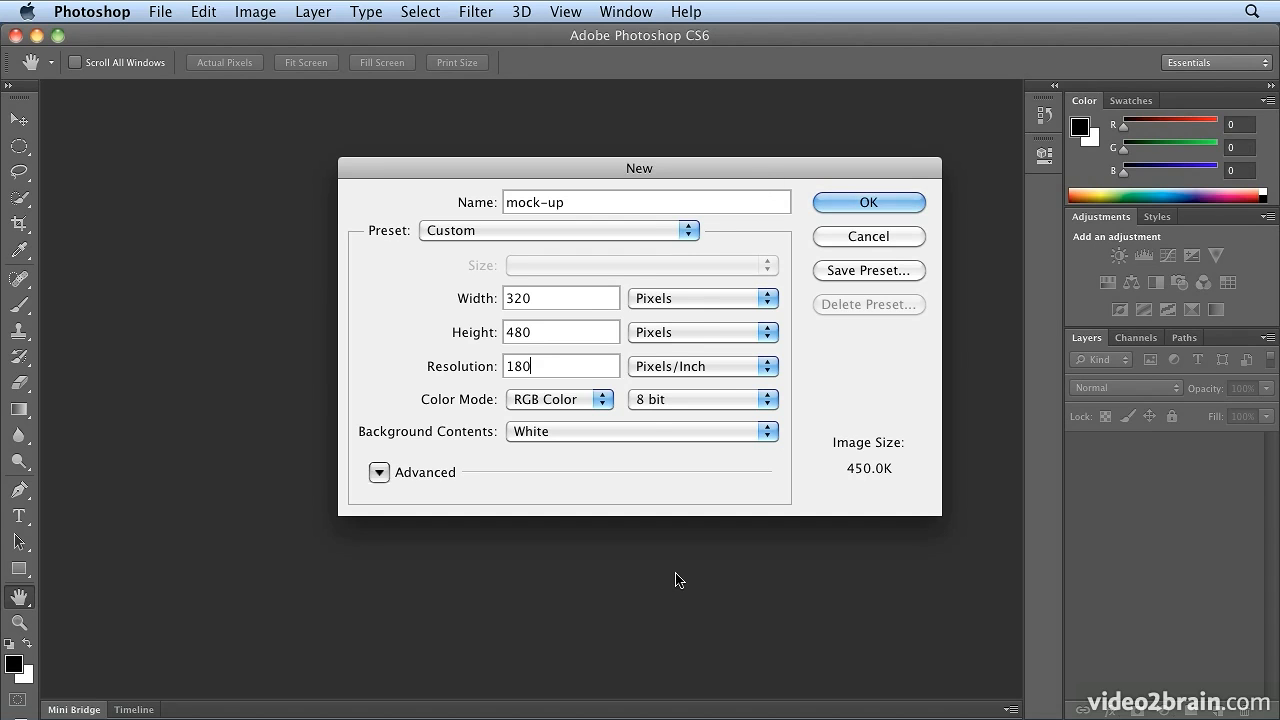
click(697, 300)
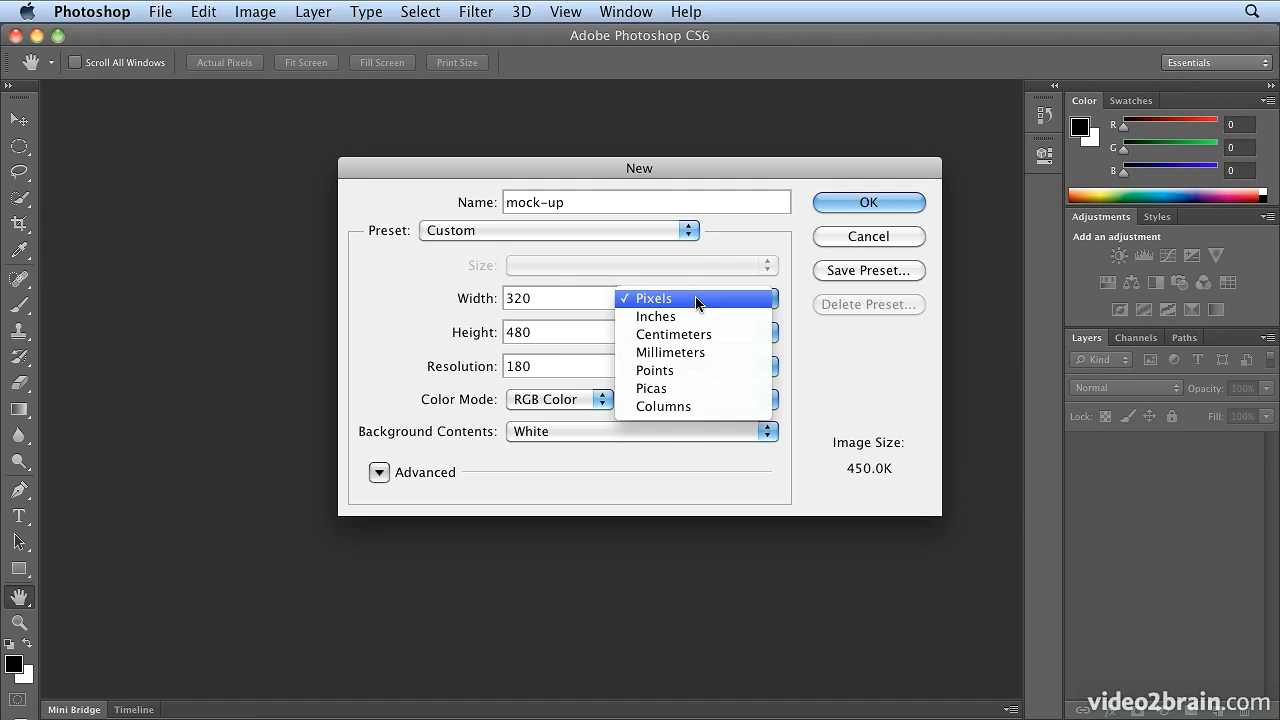
click(697, 300)
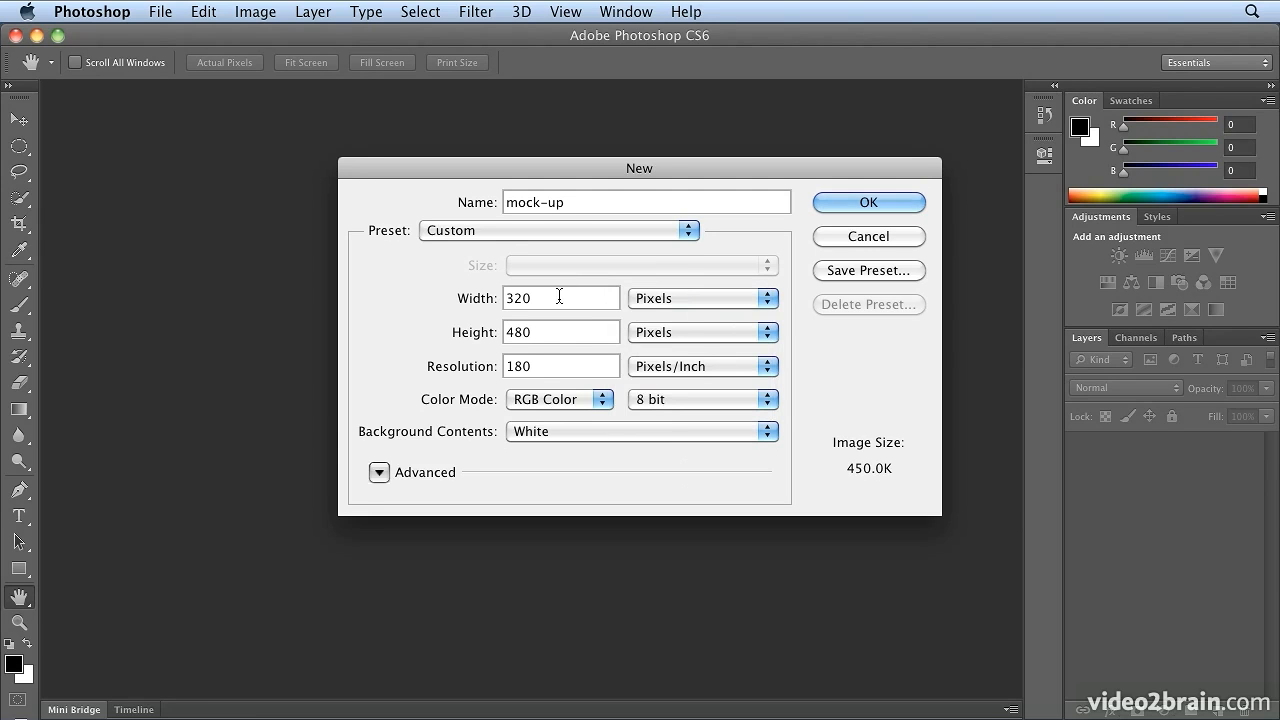
click(678, 304)
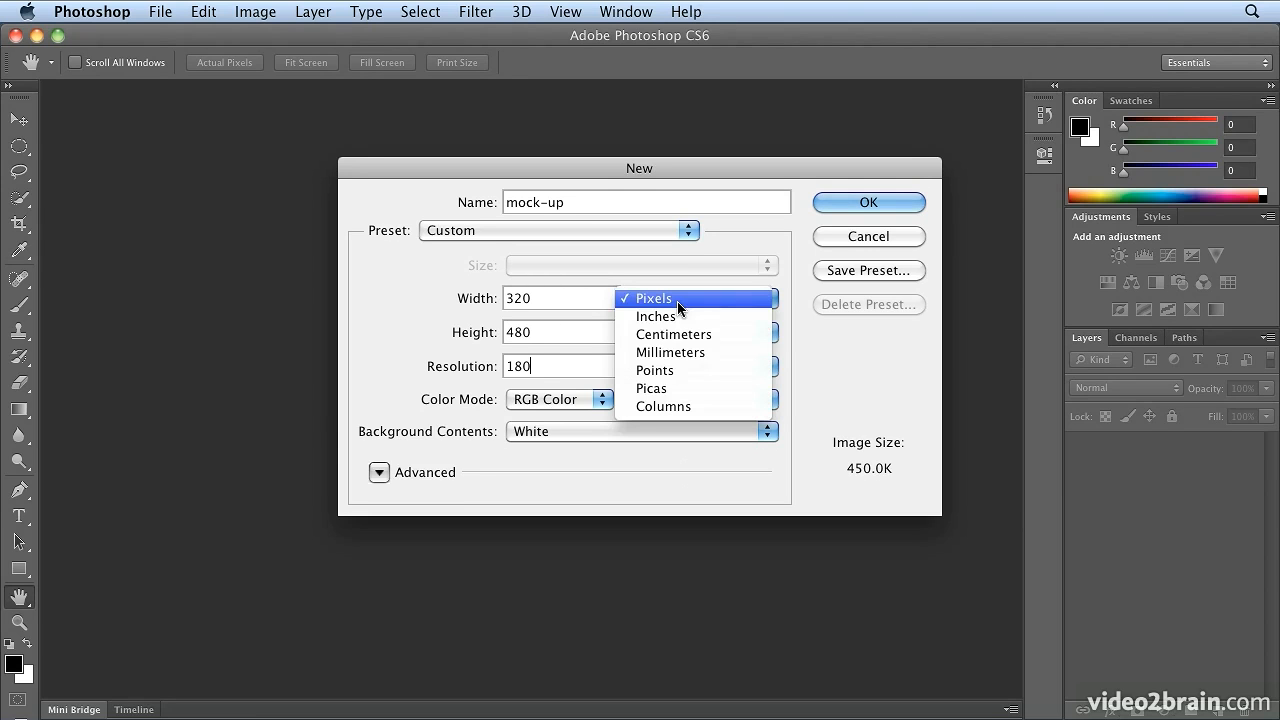
click(793, 275)
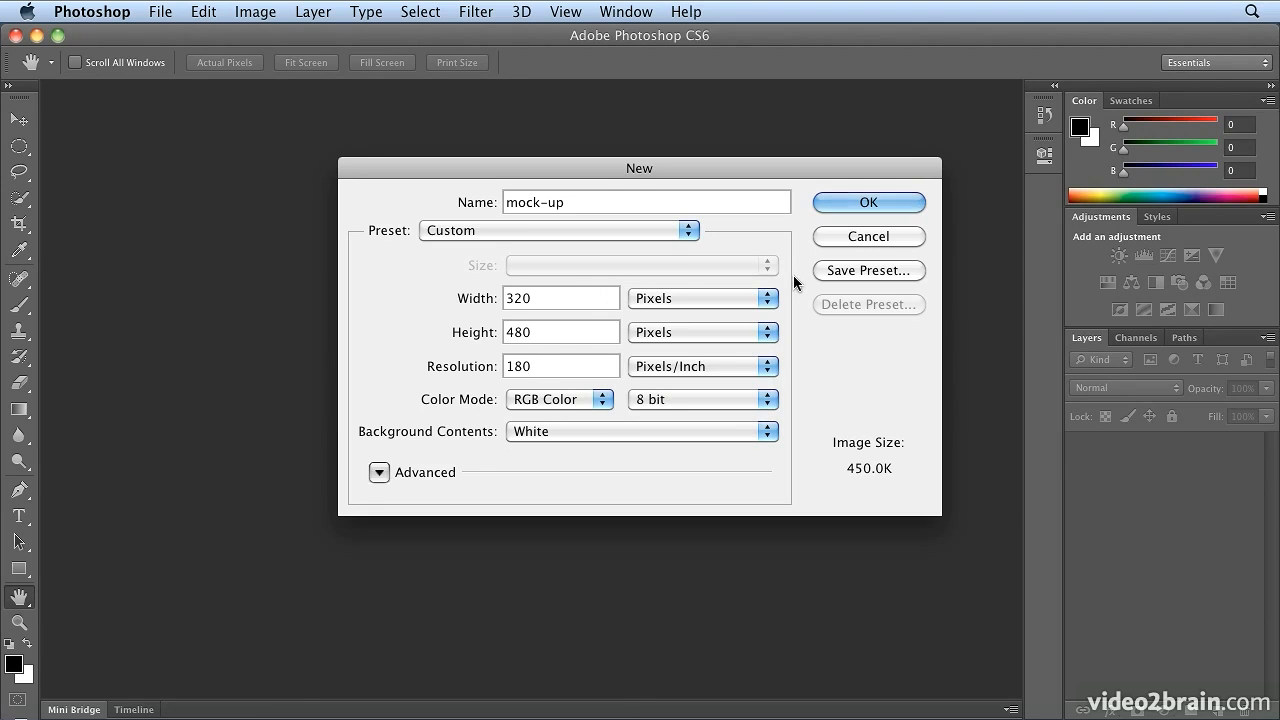
click(837, 206)
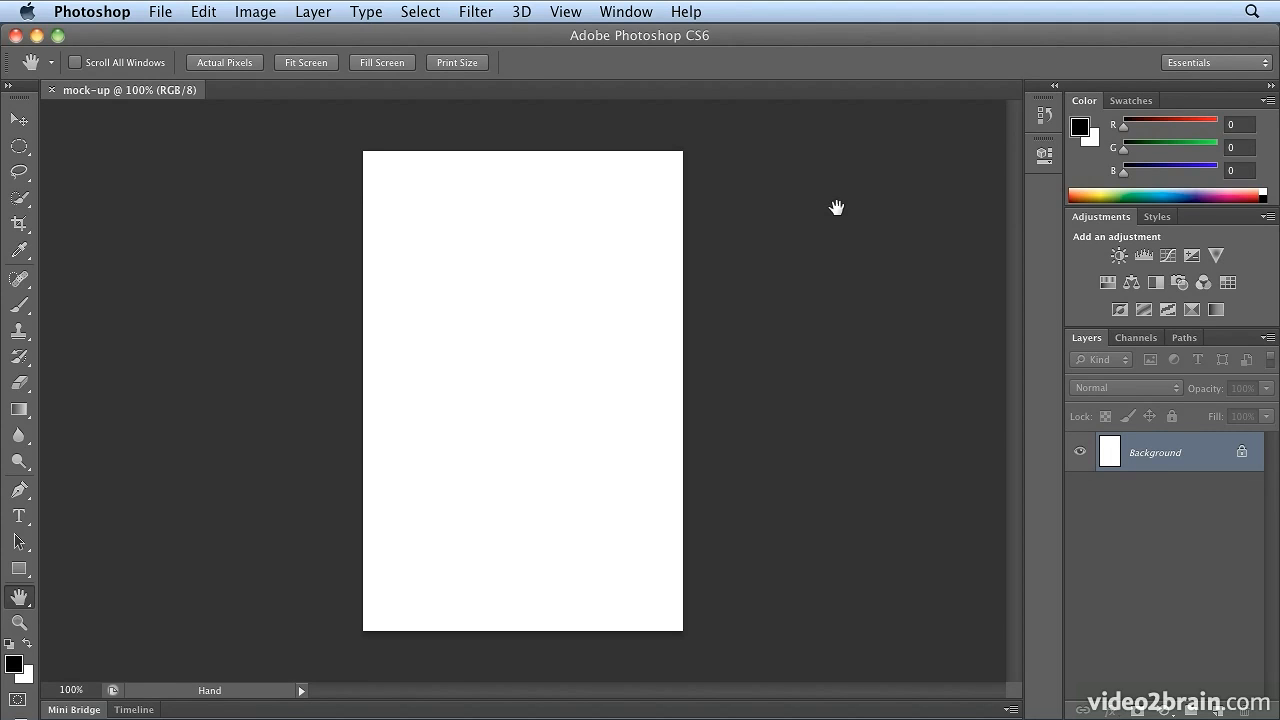
- Draw a dark red filled rectangle shape, about 388 by 81 px, across the canvas's upper edge and overlapping both sides
click(18, 568)
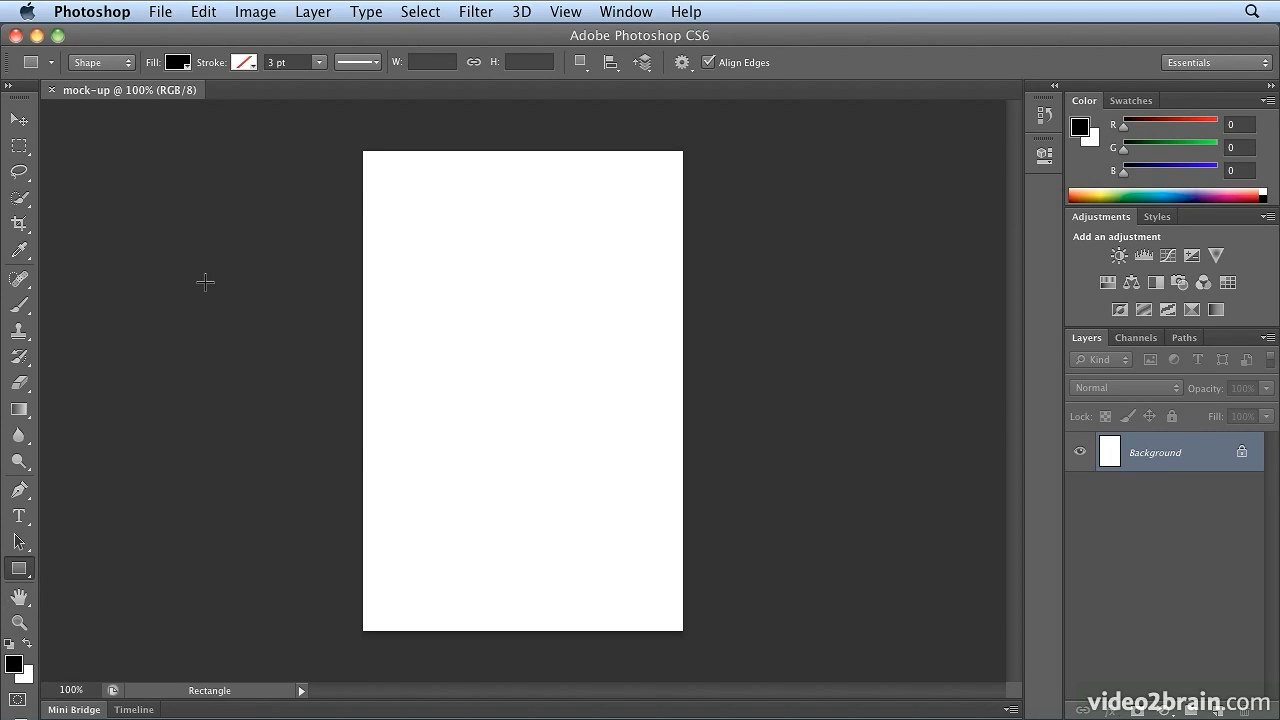
click(178, 62)
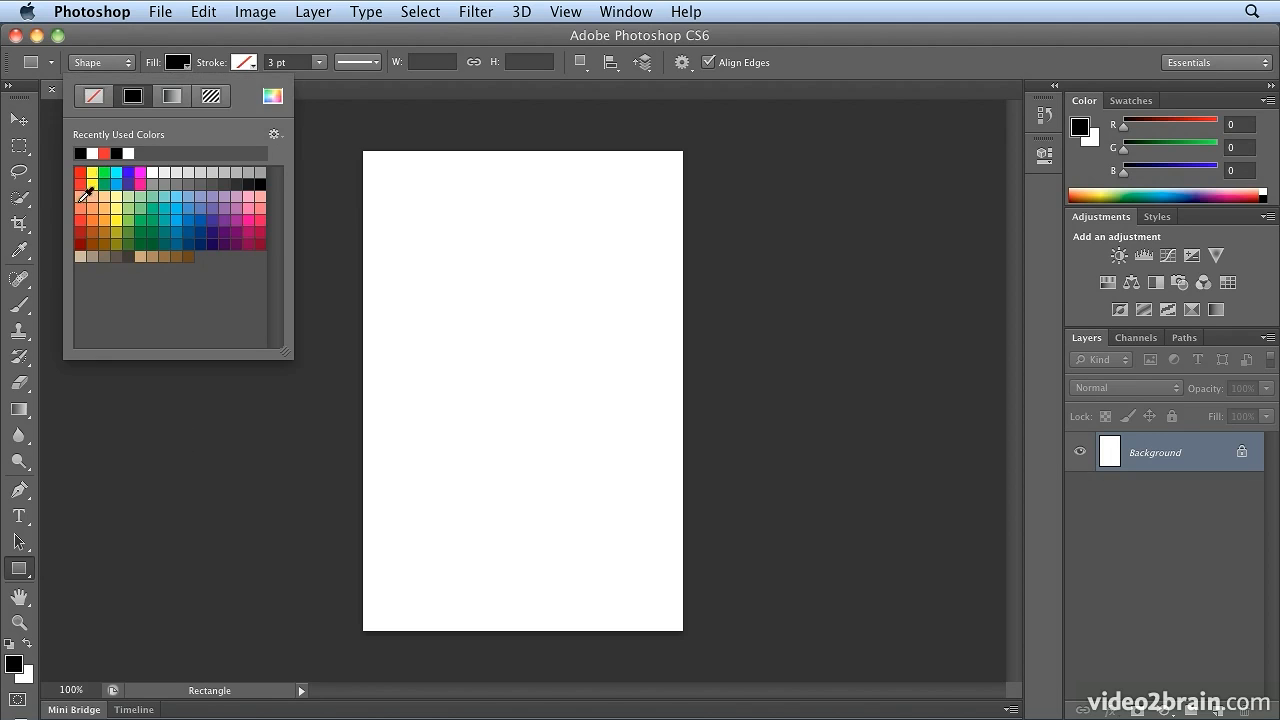
click(80, 243)
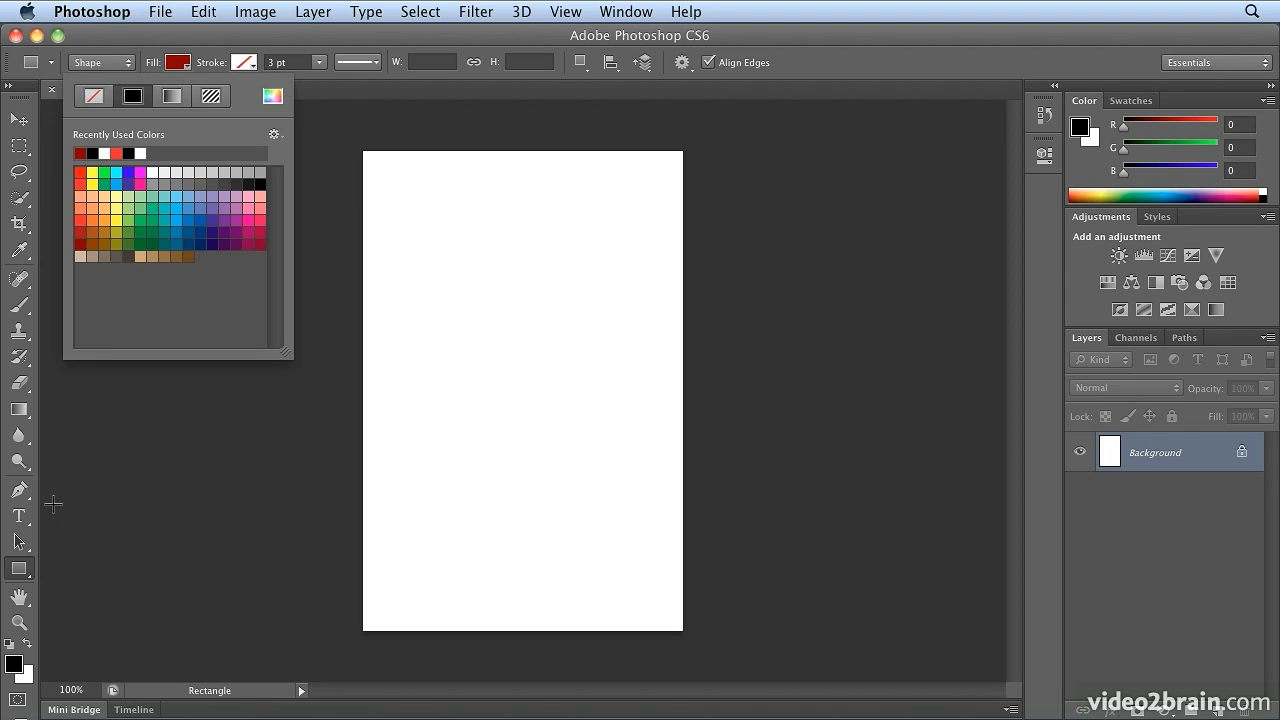
click(19, 571)
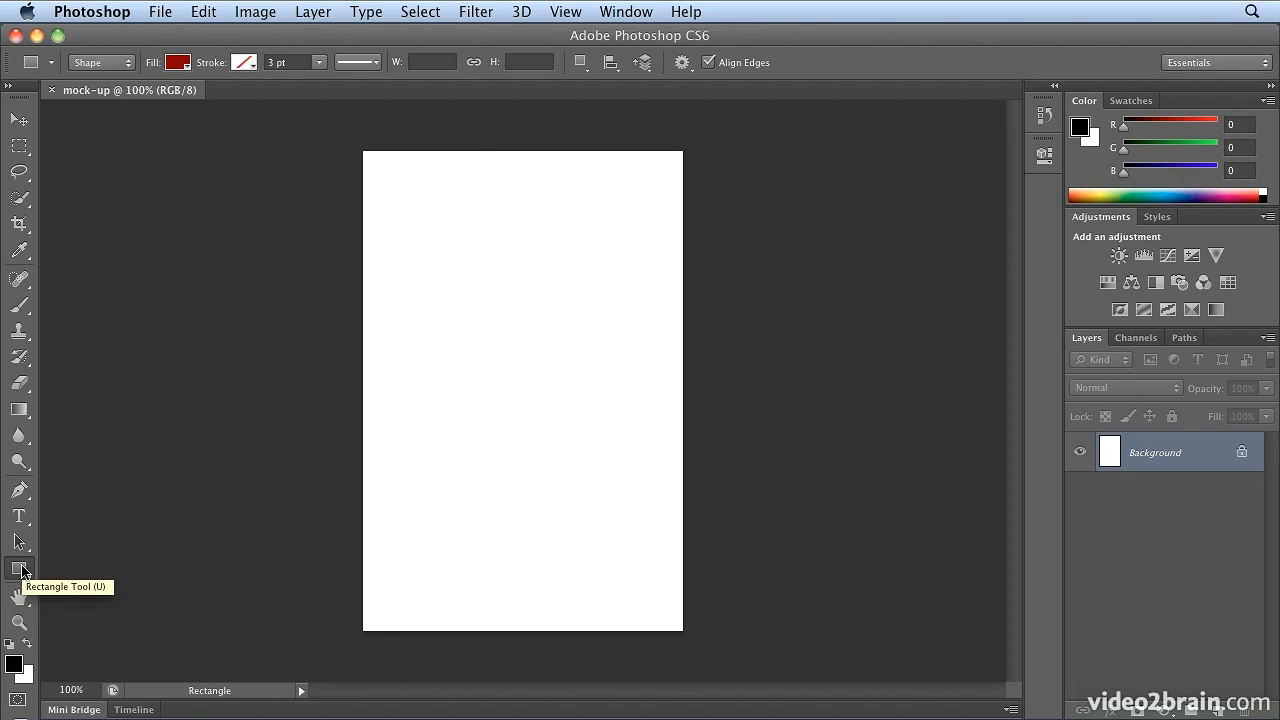
drag(326, 130, 714, 211)
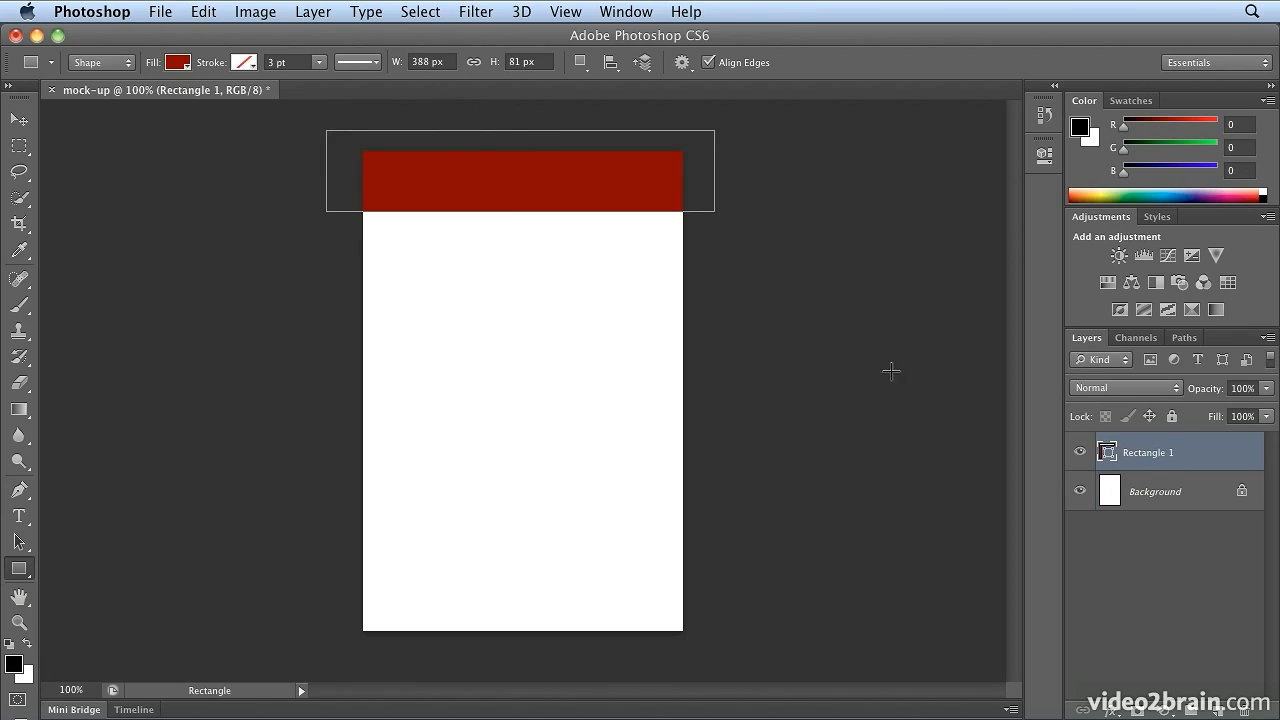
- Rename the rectangle's layer to red_top_bar
double_click(1147, 455)
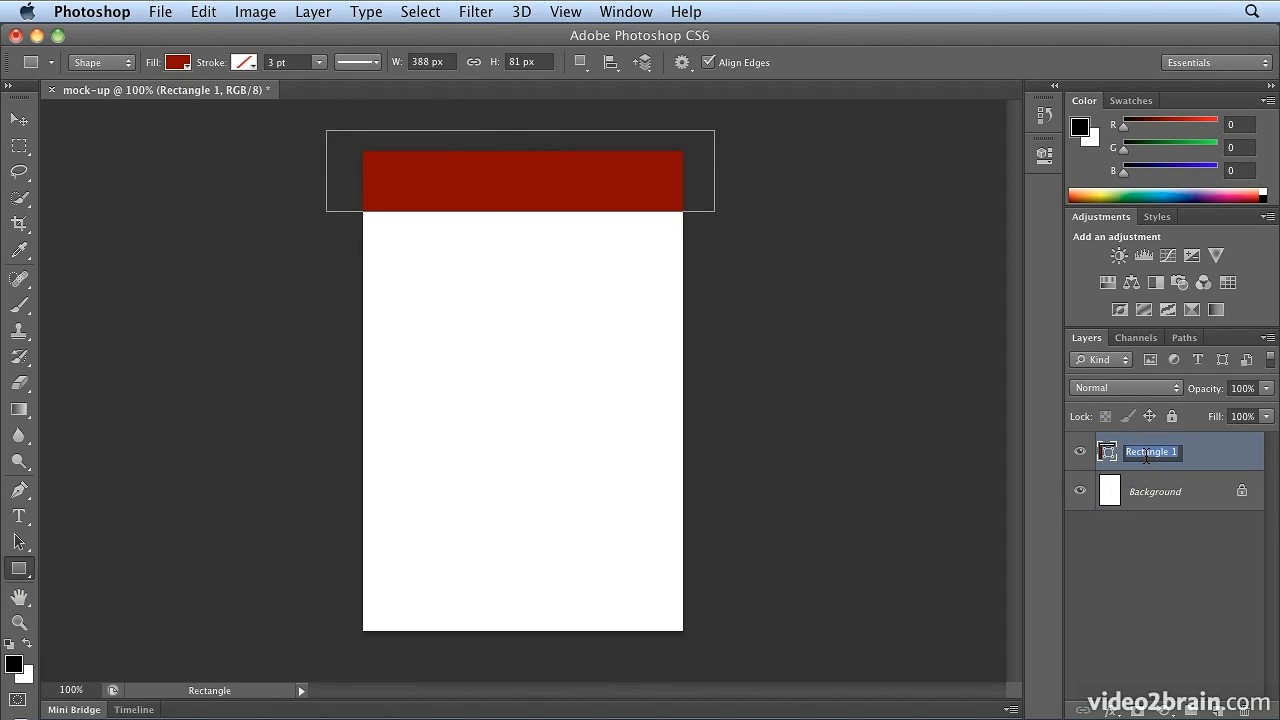
text(red_top_bar)
key(Return)
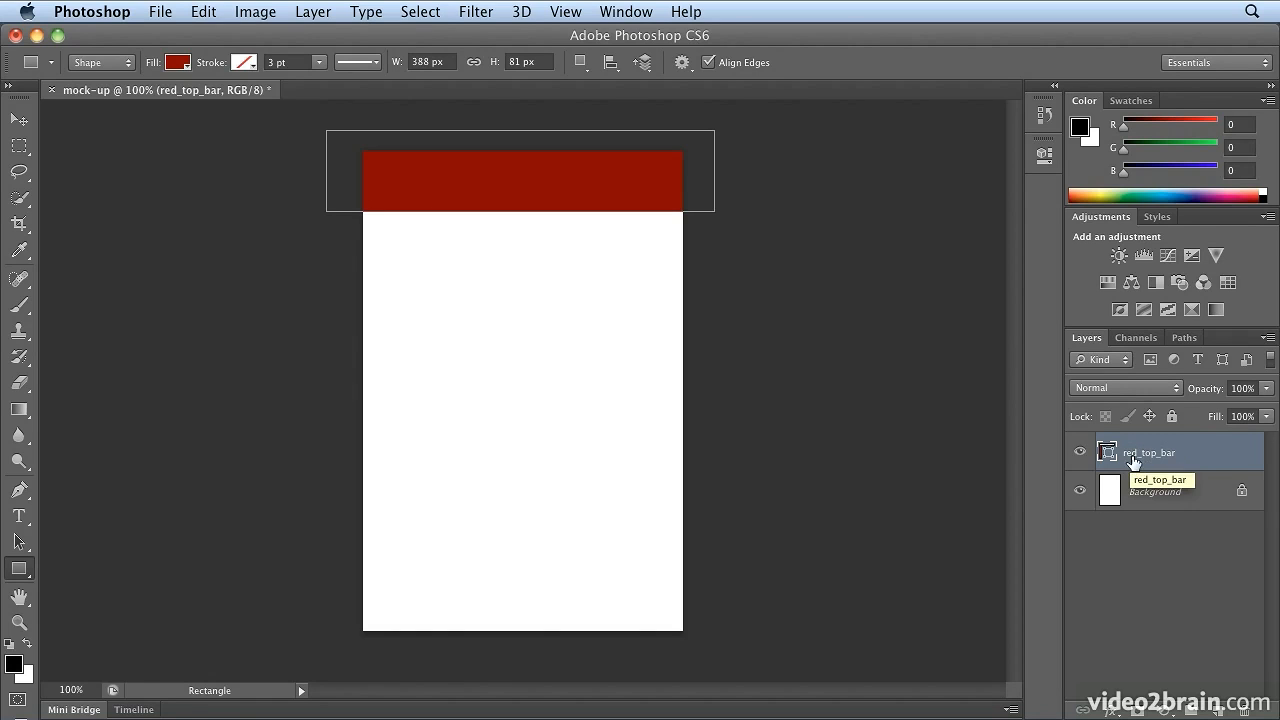
- Rename the rectangle's layer to red bar
double_click(1132, 462)
text(red bar)
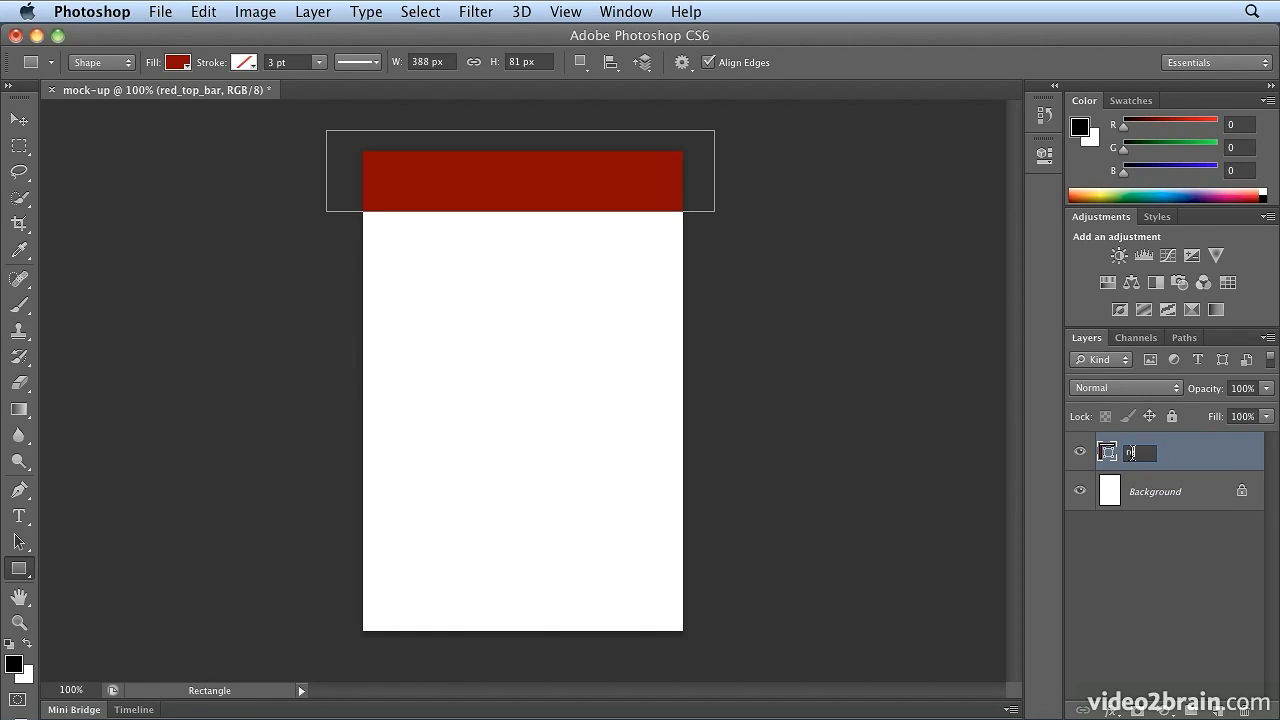
key(Return)
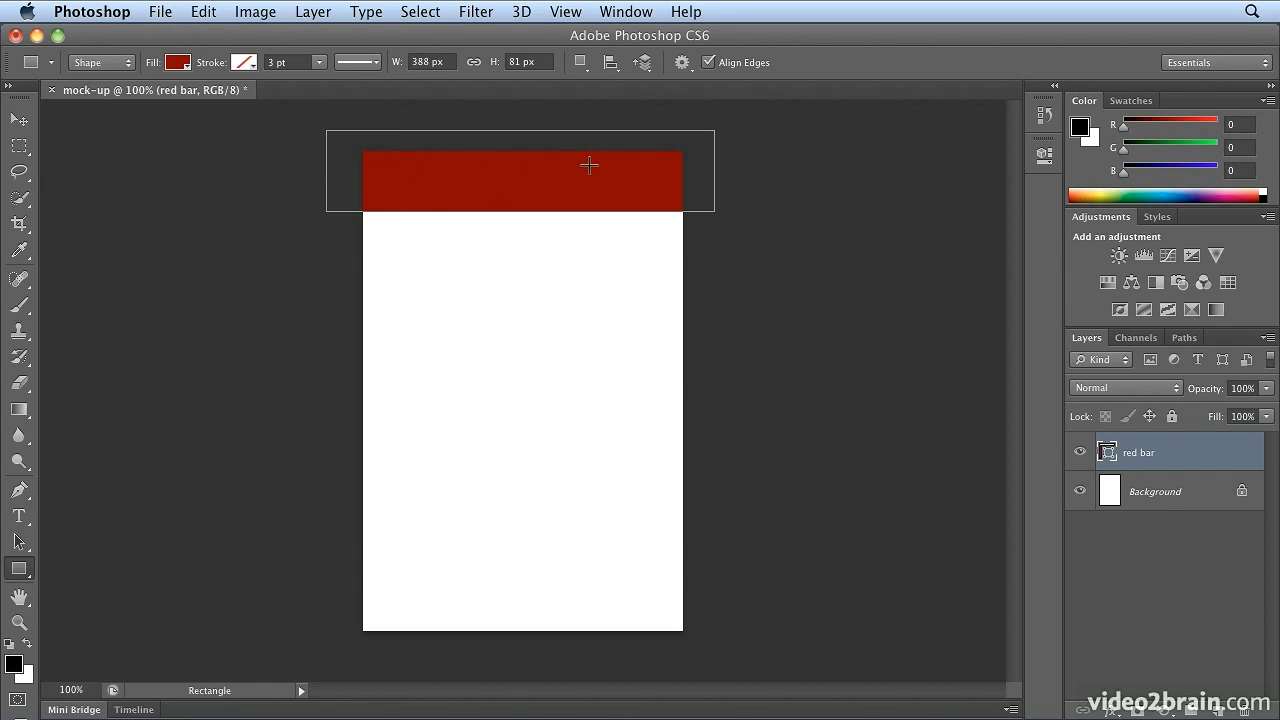
- Save the document in Photoshop format as mock-up_home_screen.psd in the Desktop folder bearing the author's first name
click(158, 11)
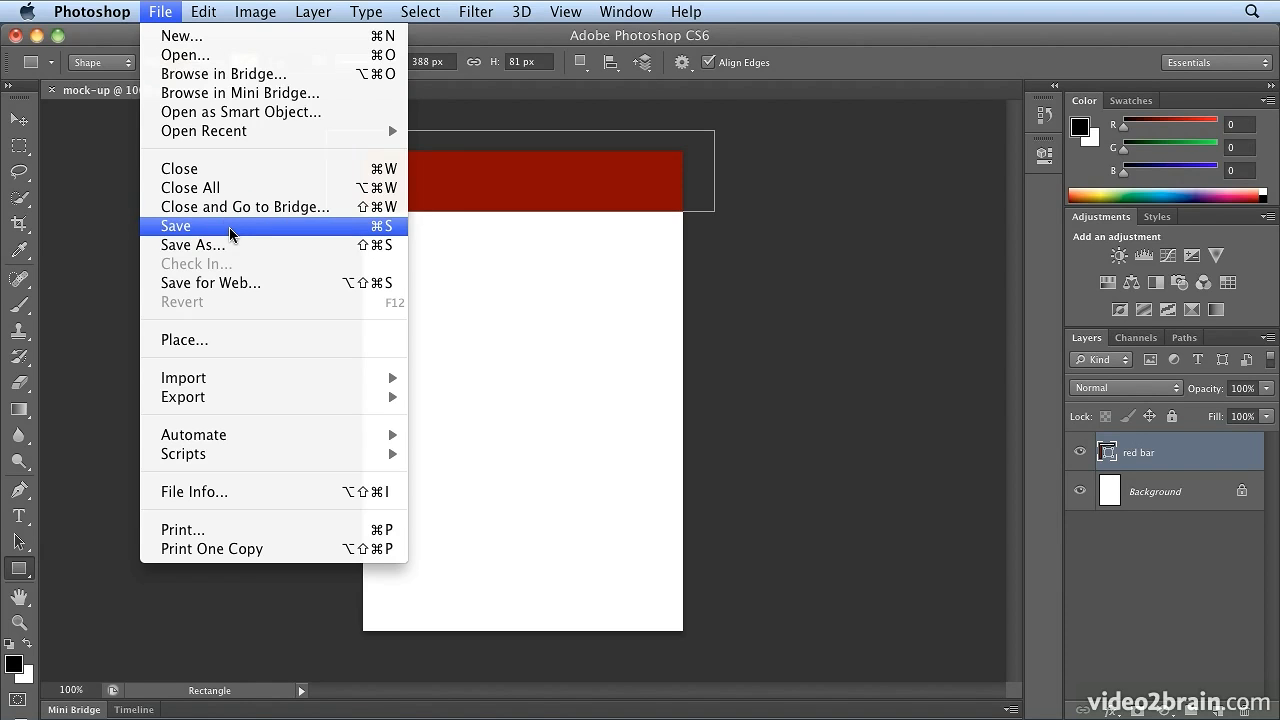
click(230, 230)
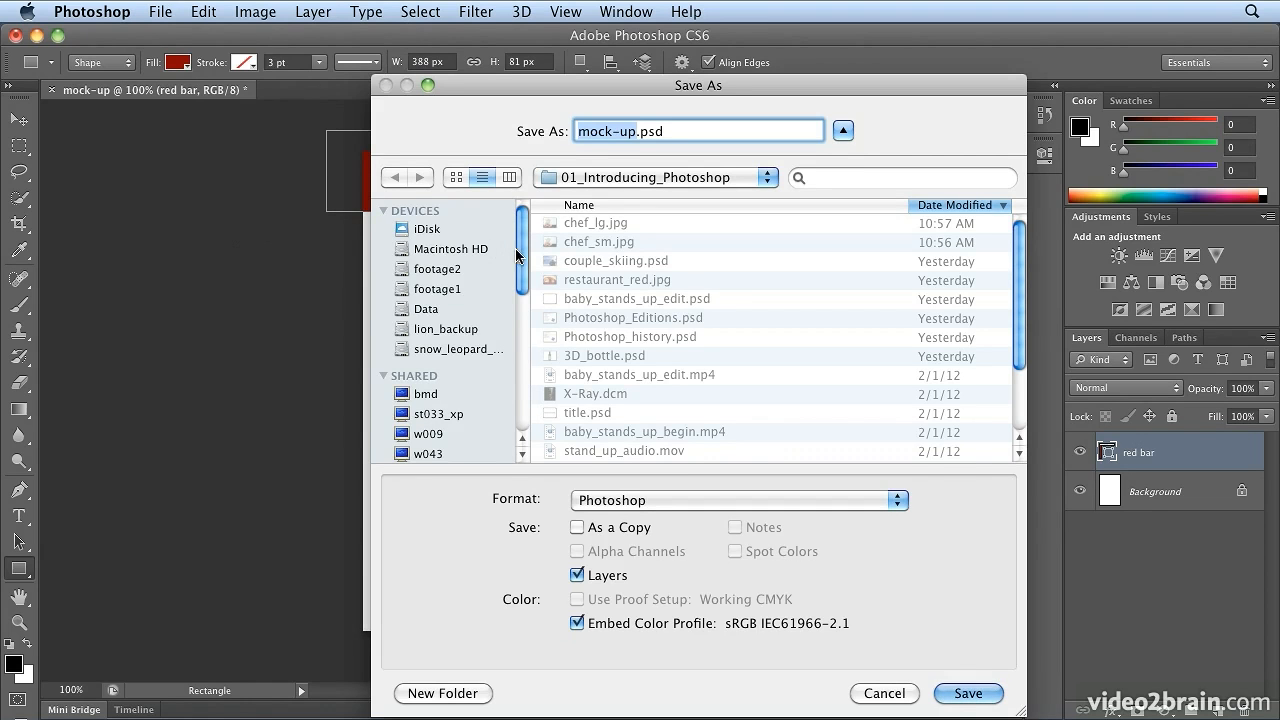
drag(521, 256, 529, 395)
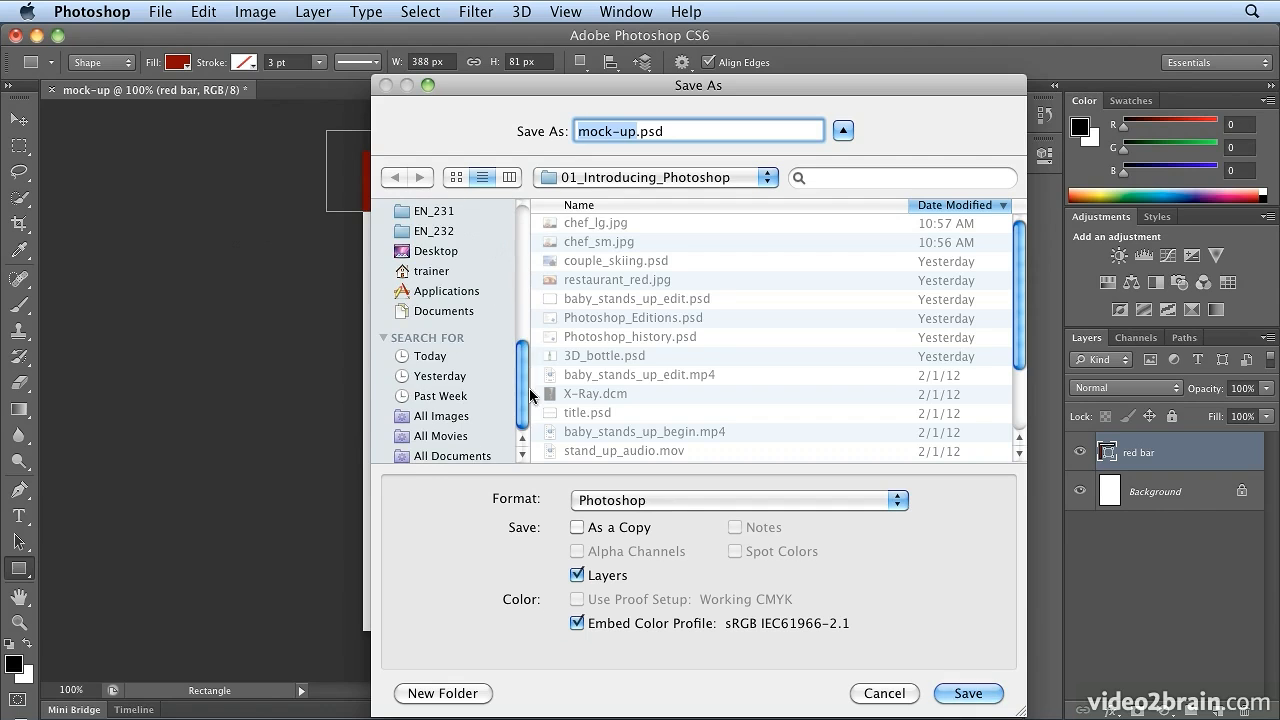
click(436, 253)
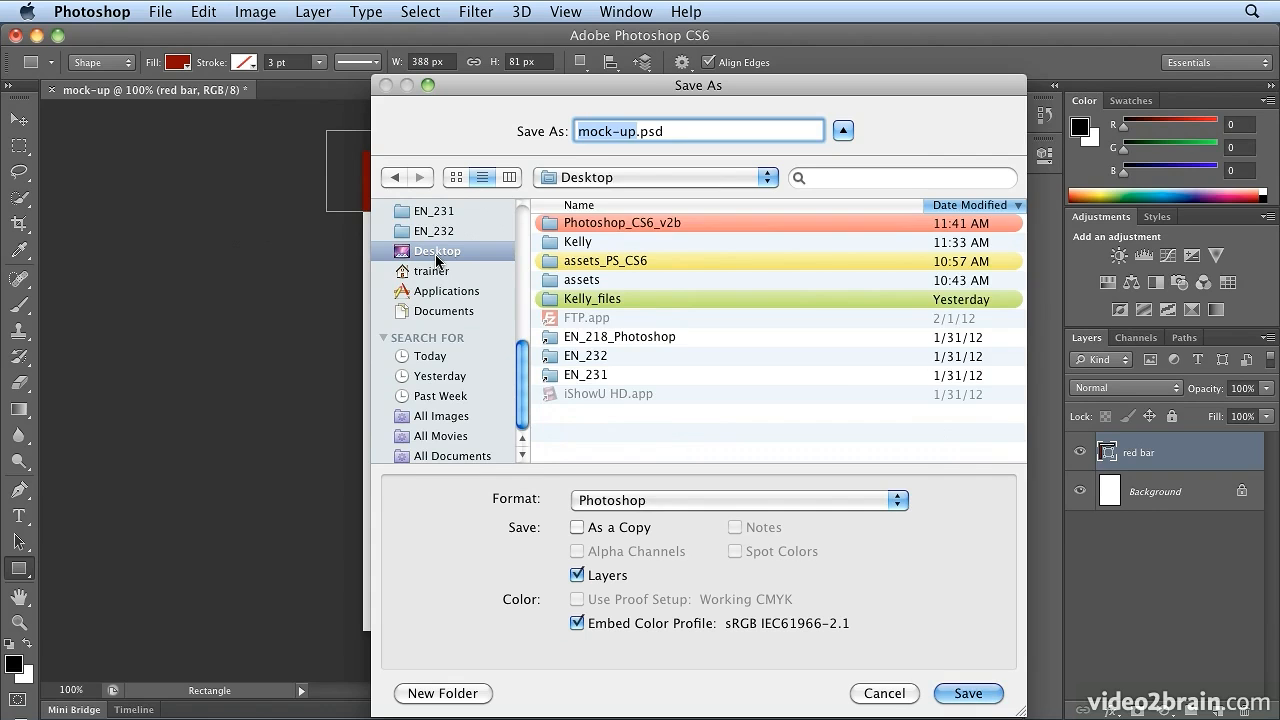
double_click(577, 244)
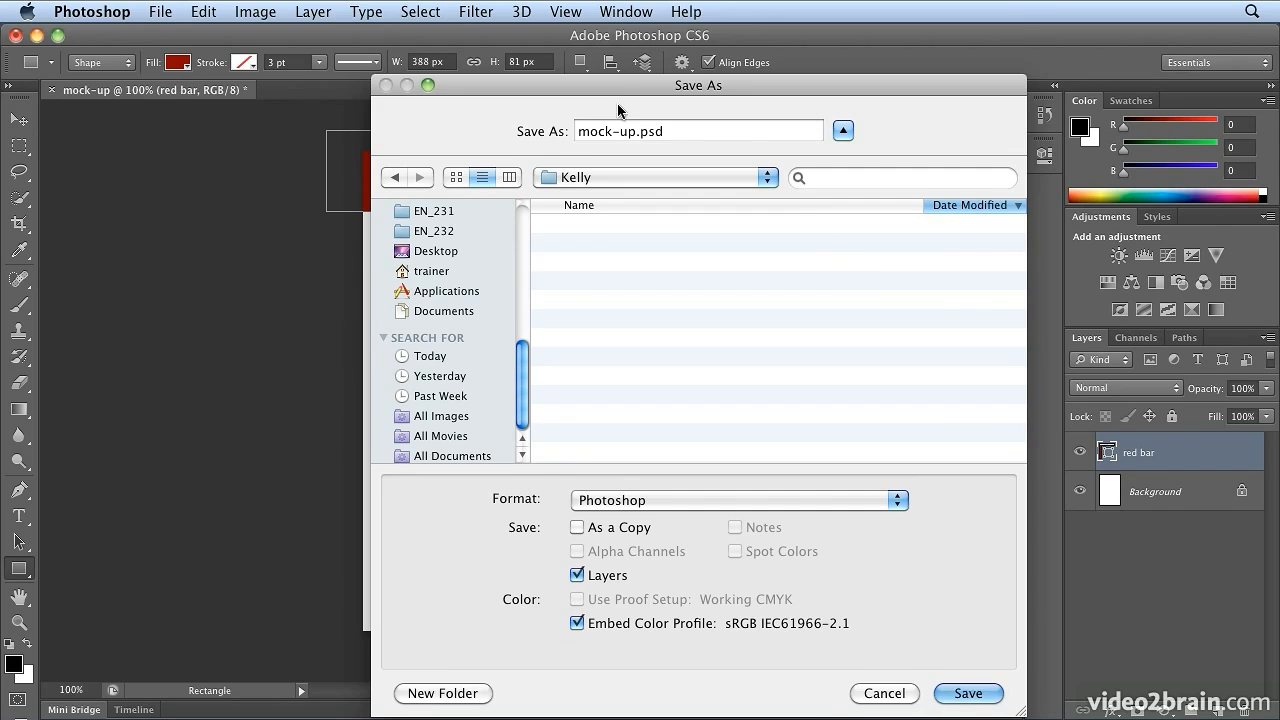
drag(607, 85, 543, 71)
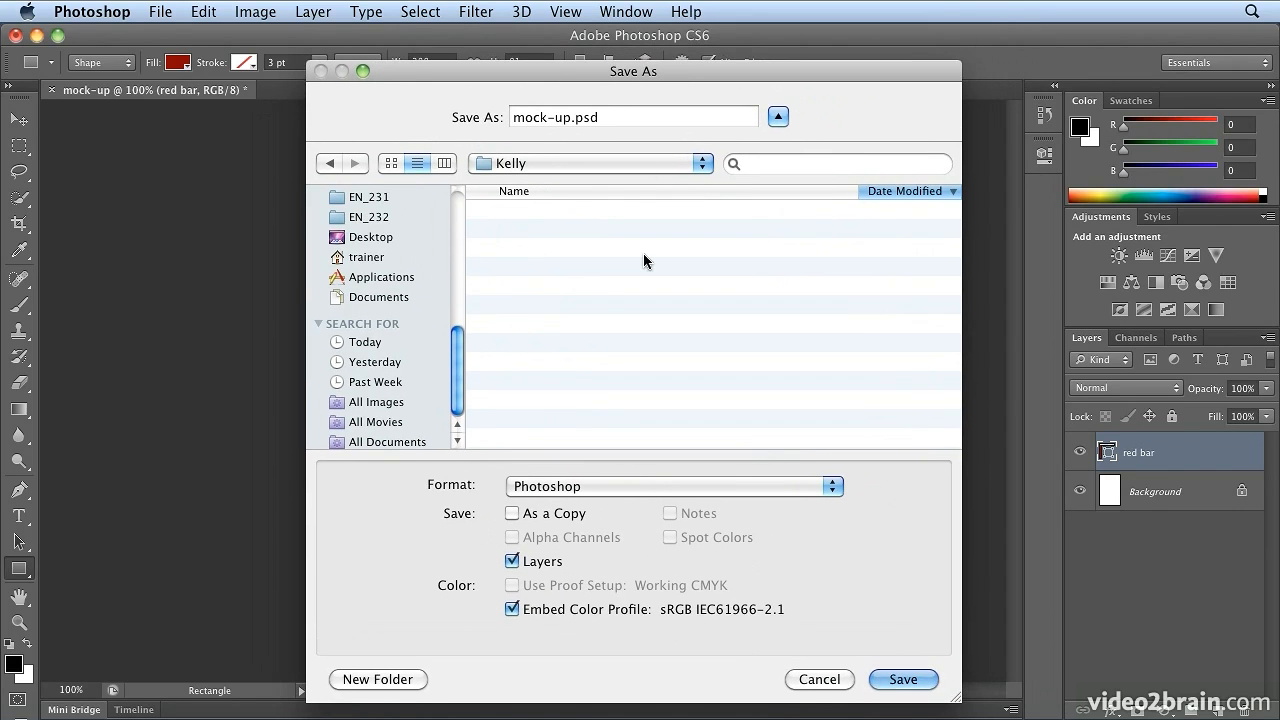
click(570, 119)
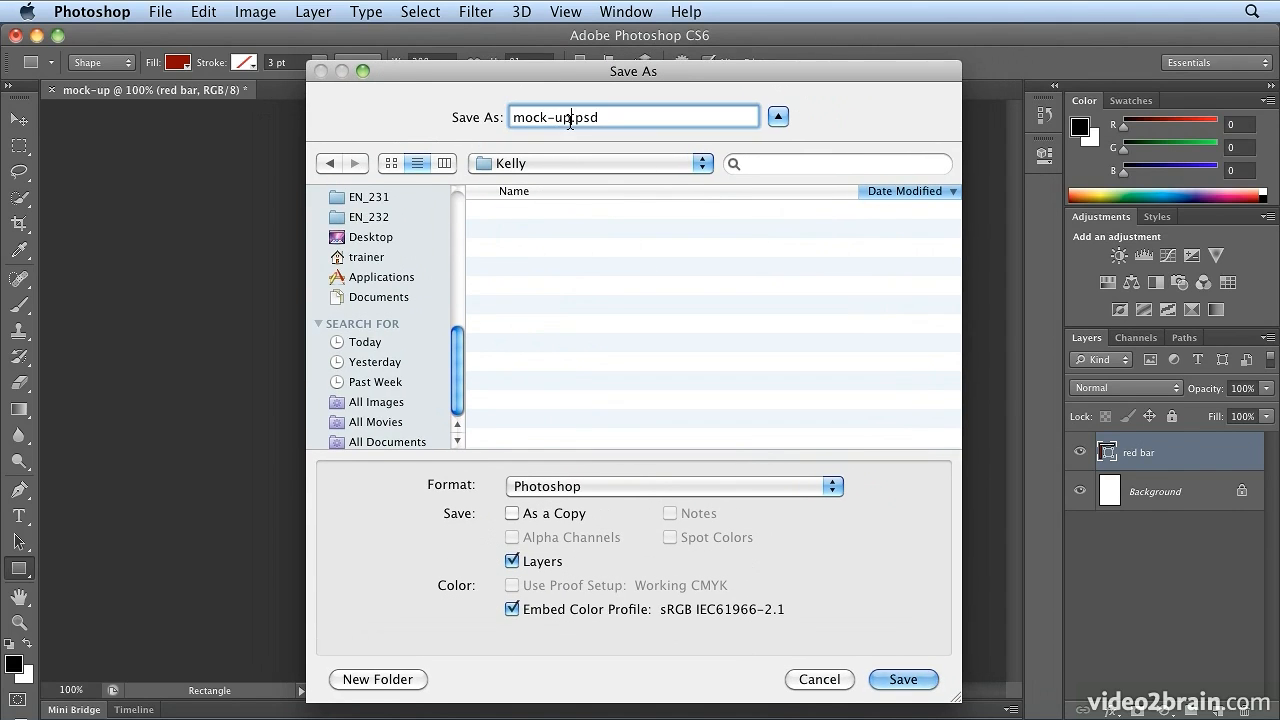
text(_home_screen)
key(Return)
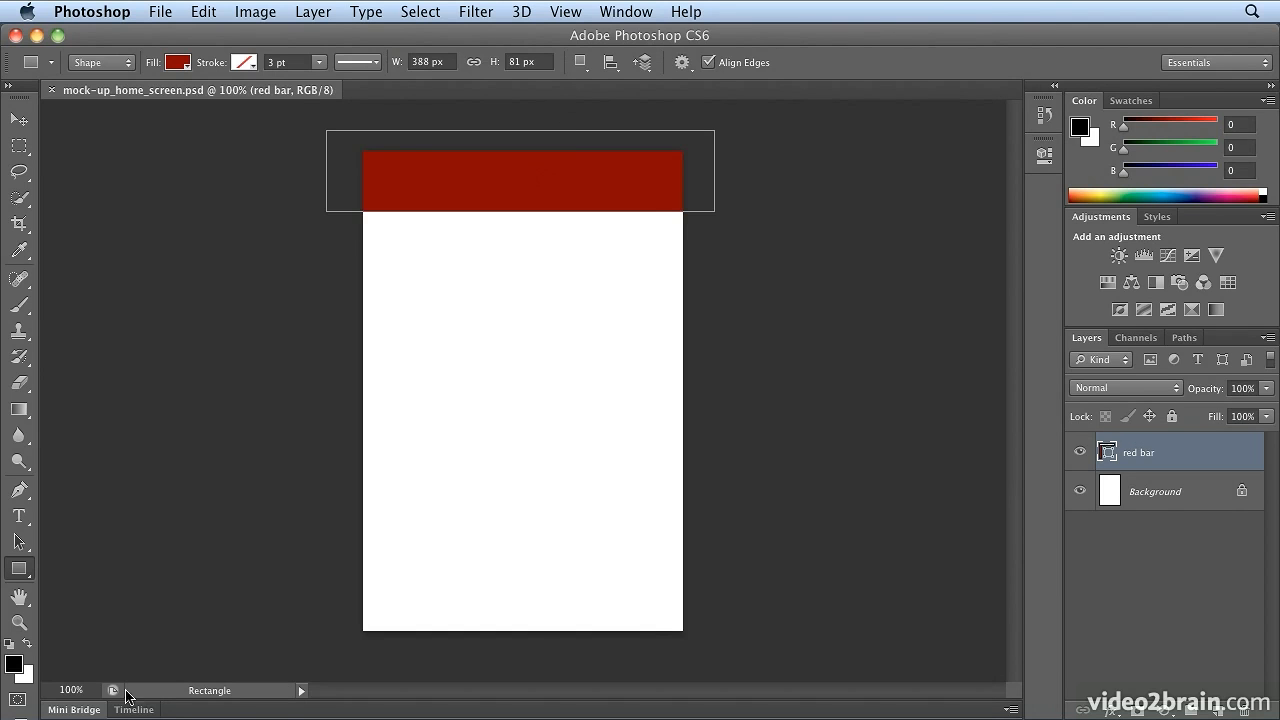
- Browse the images in the 01_Introducing_Photoshop folder within the workspace and open bridge_01.psd
click(74, 710)
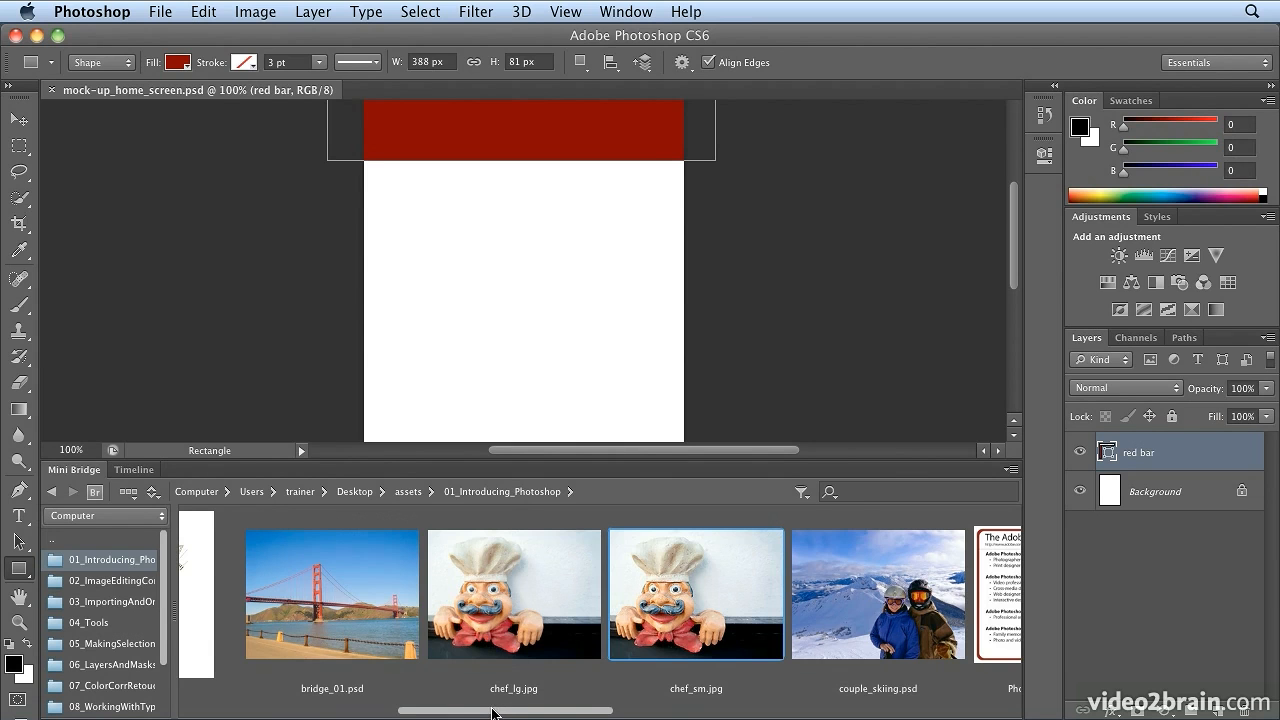
drag(492, 712, 434, 714)
click(415, 620)
double_click(415, 620)
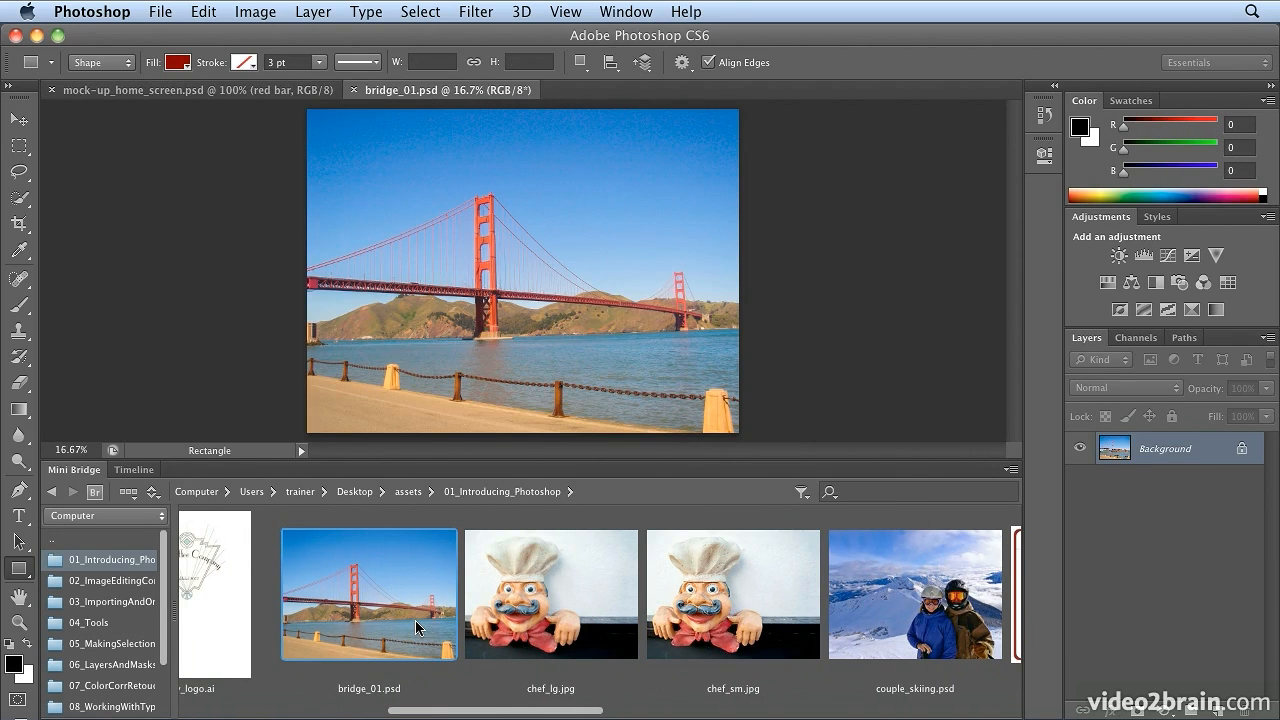
click(518, 627)
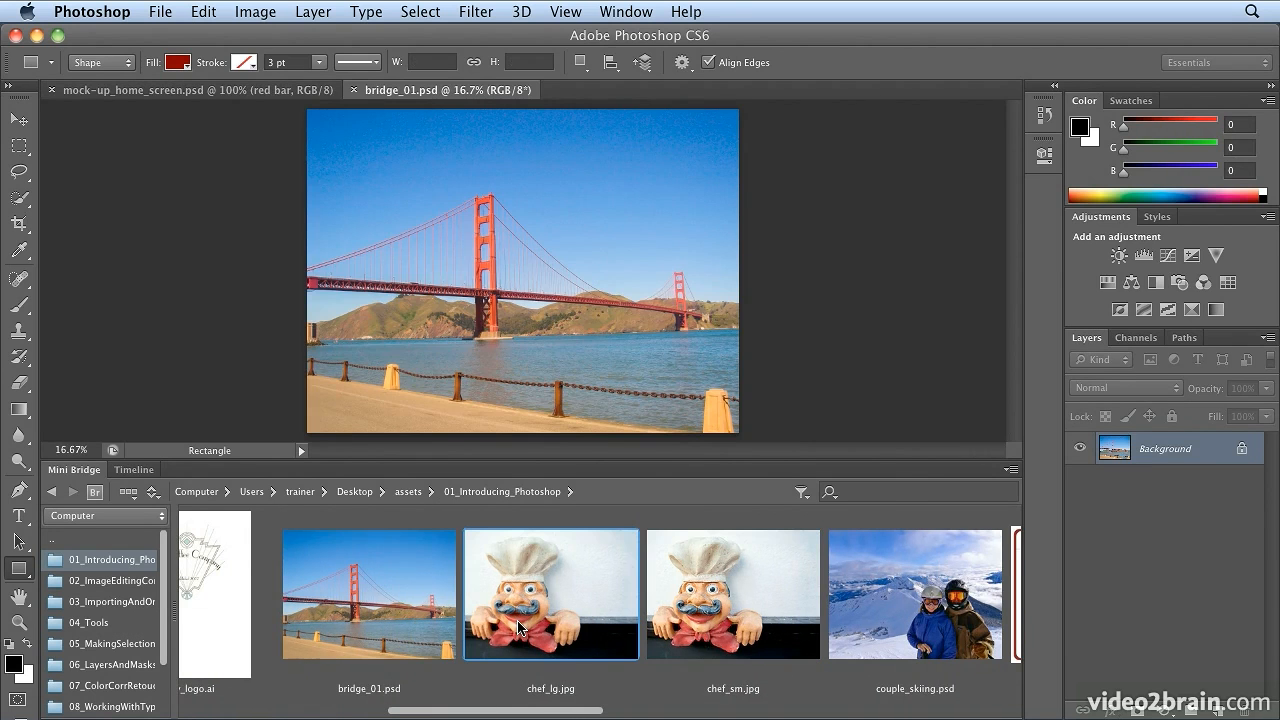
click(702, 626)
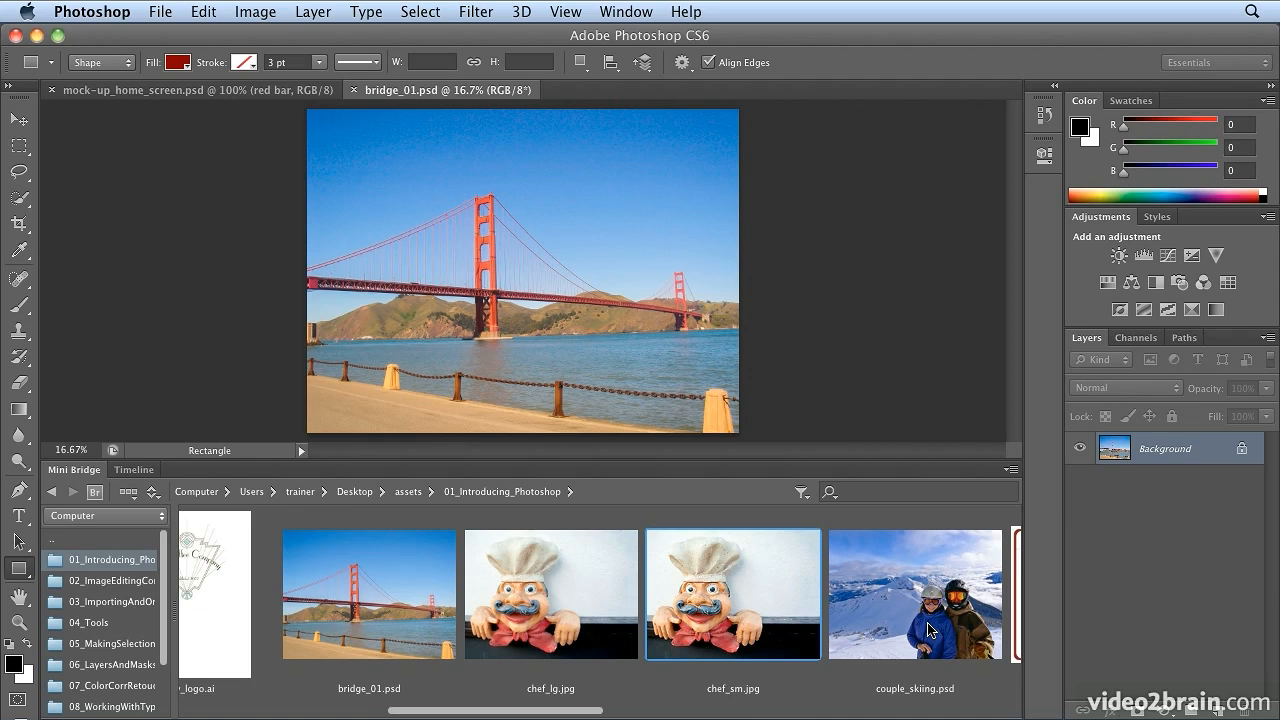
- Browse further through the images in the 01_Introducing_Photoshop folder and open restaurant_red.jpg
drag(558, 712, 800, 715)
click(740, 642)
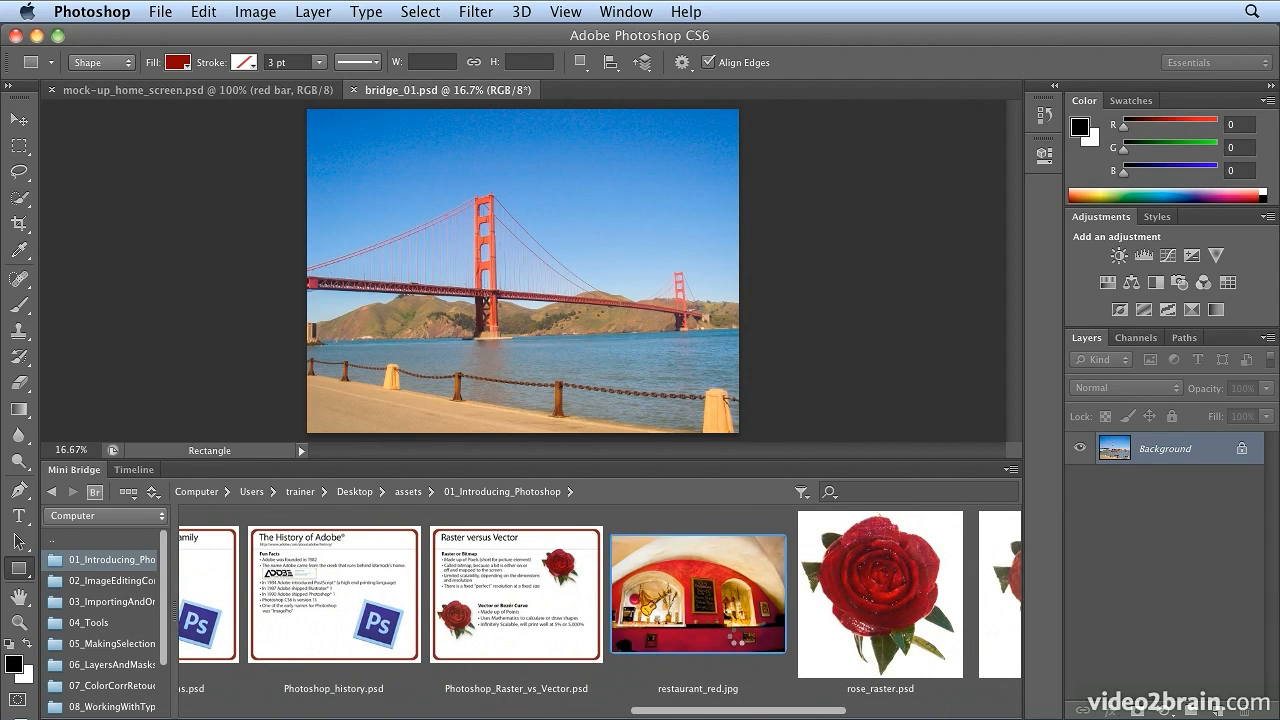
double_click(740, 642)
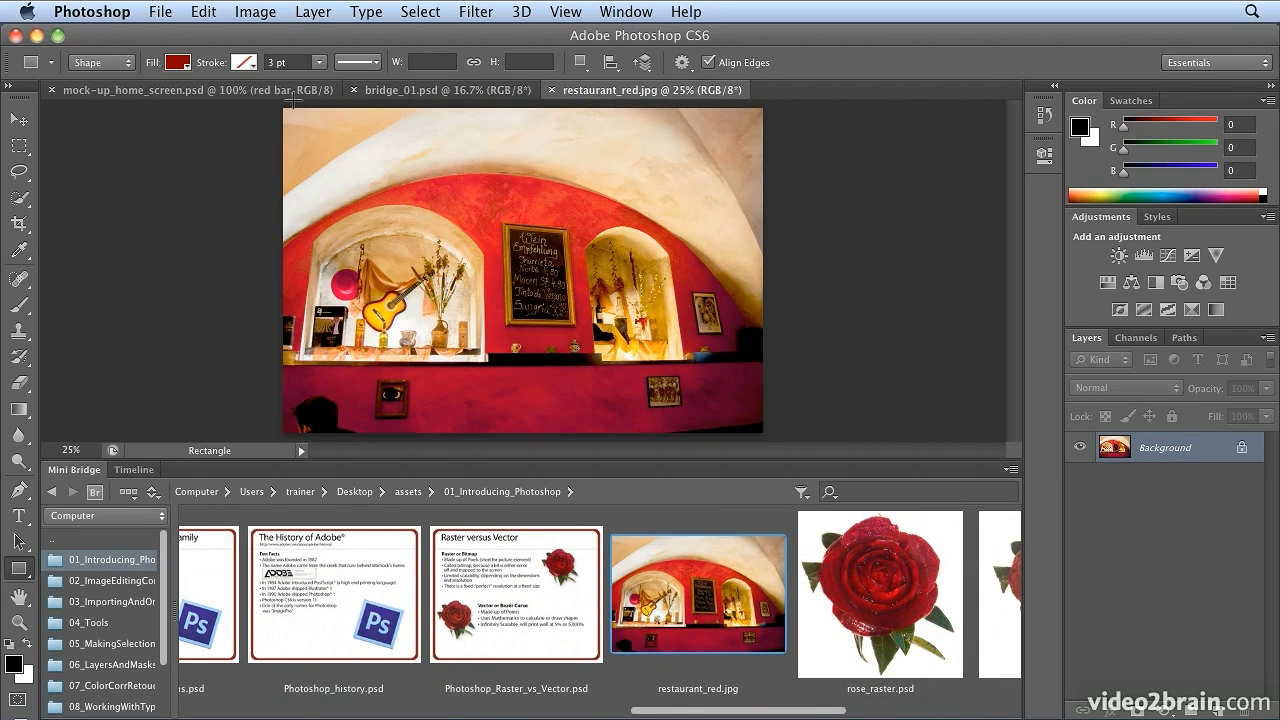
- Look through the three open documents and close restaurant_red.jpg and bridge_01.psd
click(463, 91)
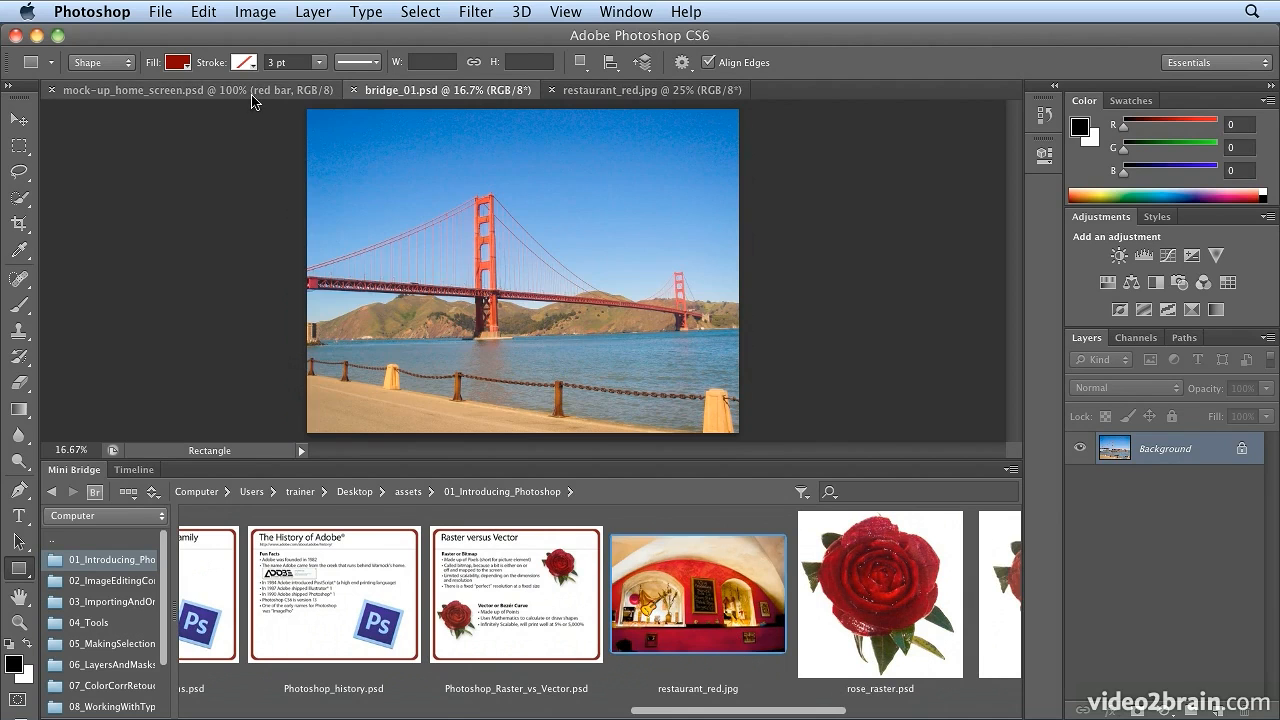
click(248, 99)
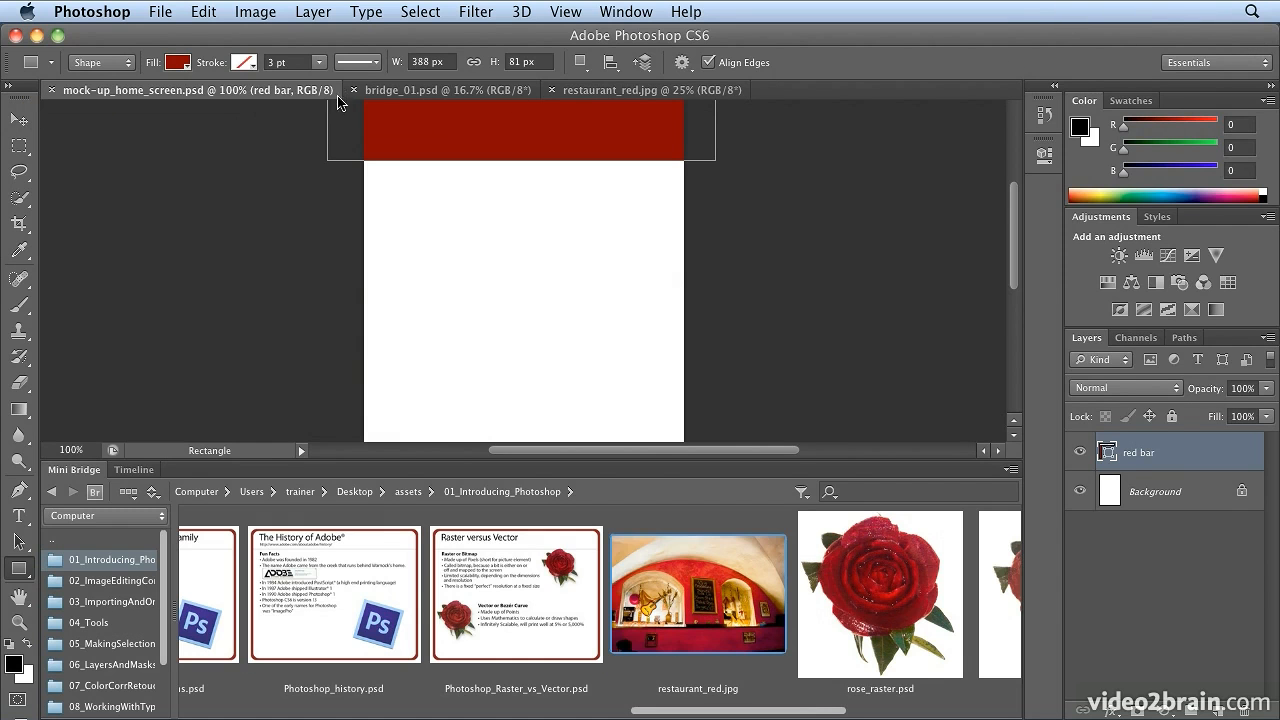
click(410, 90)
click(616, 90)
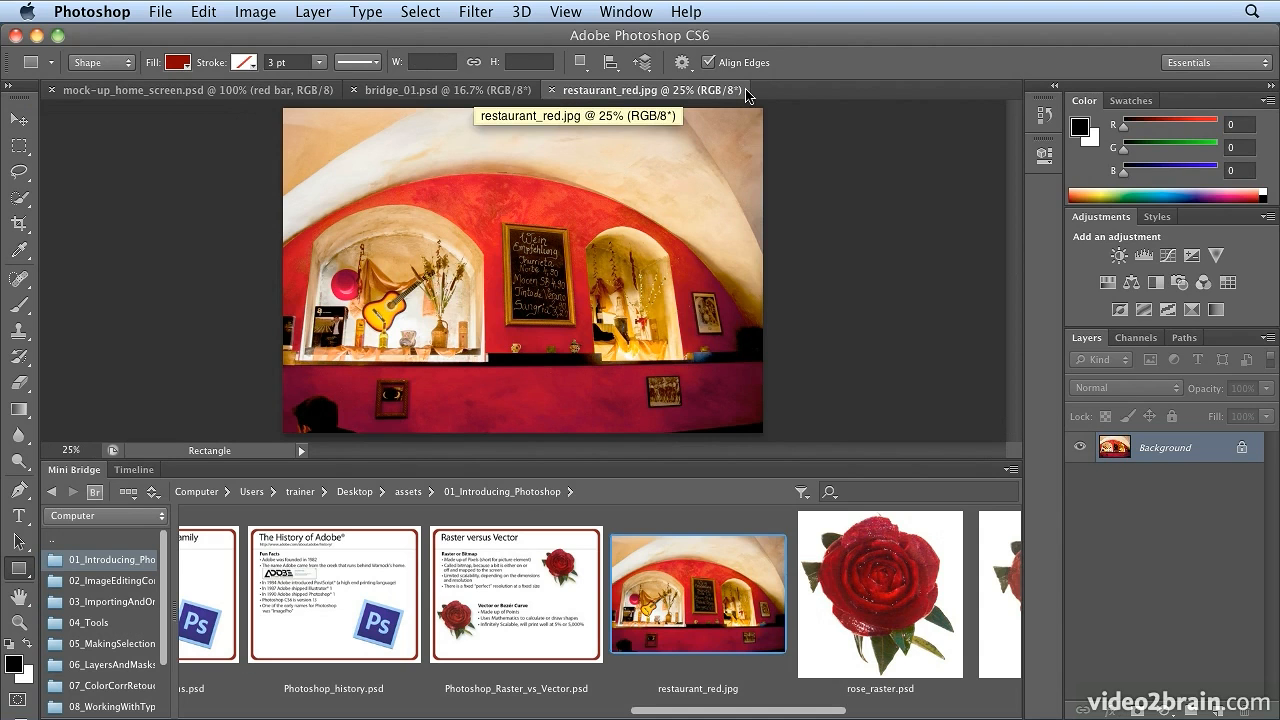
click(551, 90)
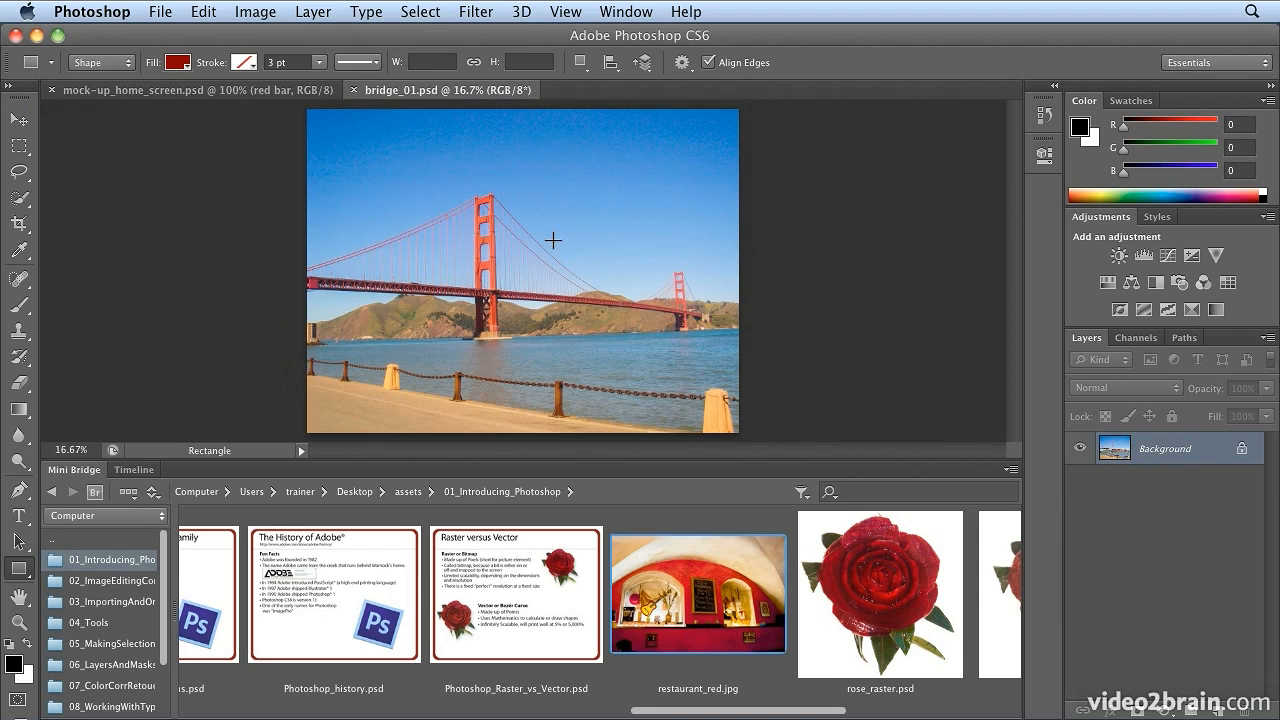
click(353, 90)
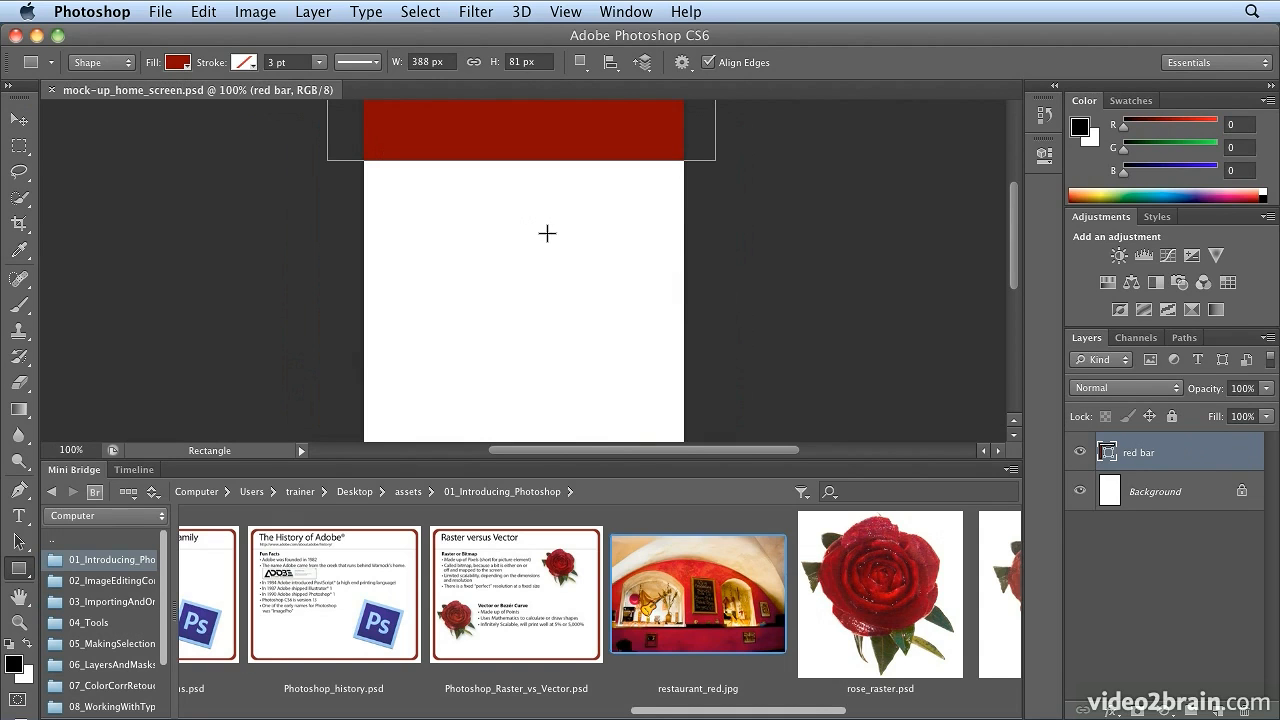
- Save a JPEG copy of the mock-up as mock-up_home_screen_01.jpg in the same folder as the original
click(170, 12)
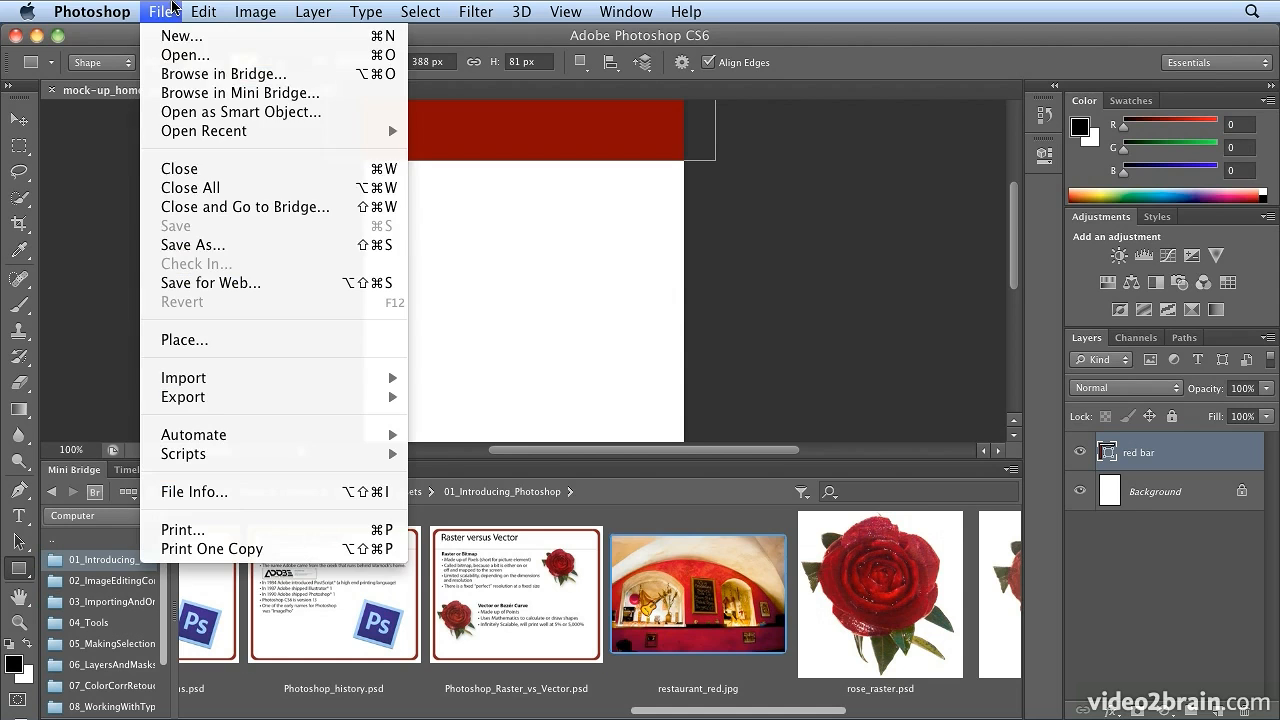
click(238, 248)
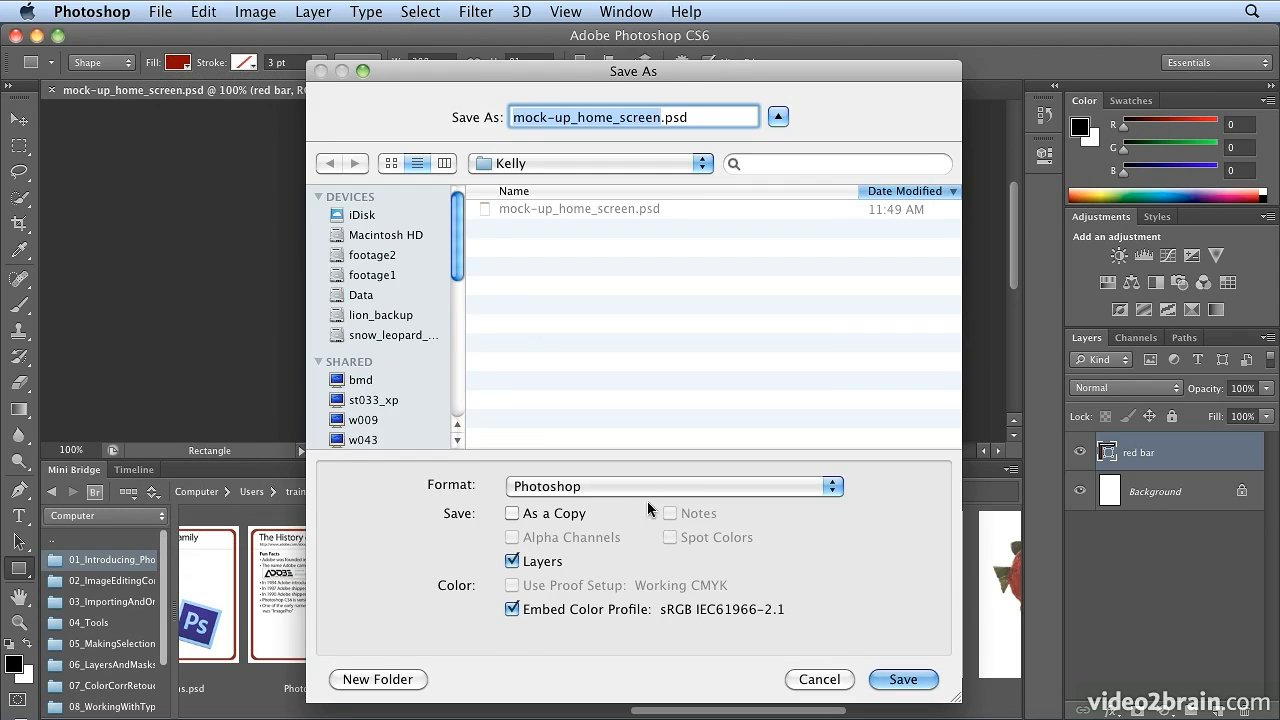
click(648, 489)
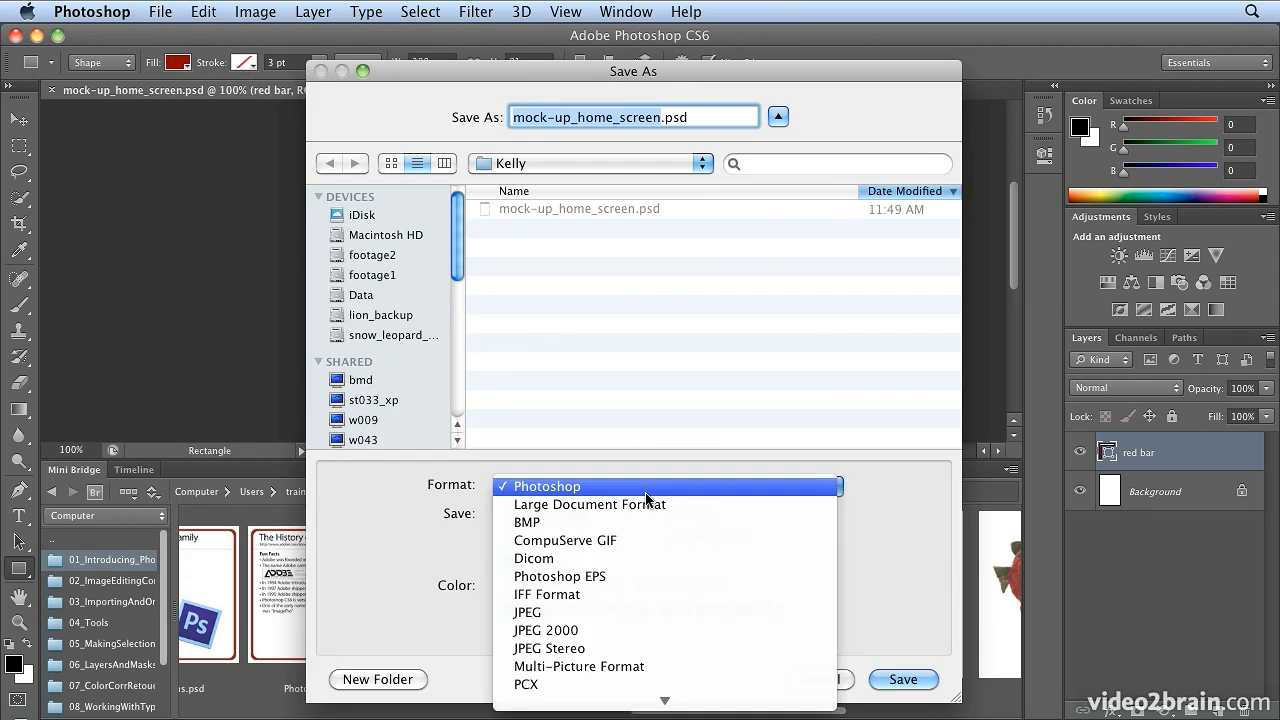
click(635, 613)
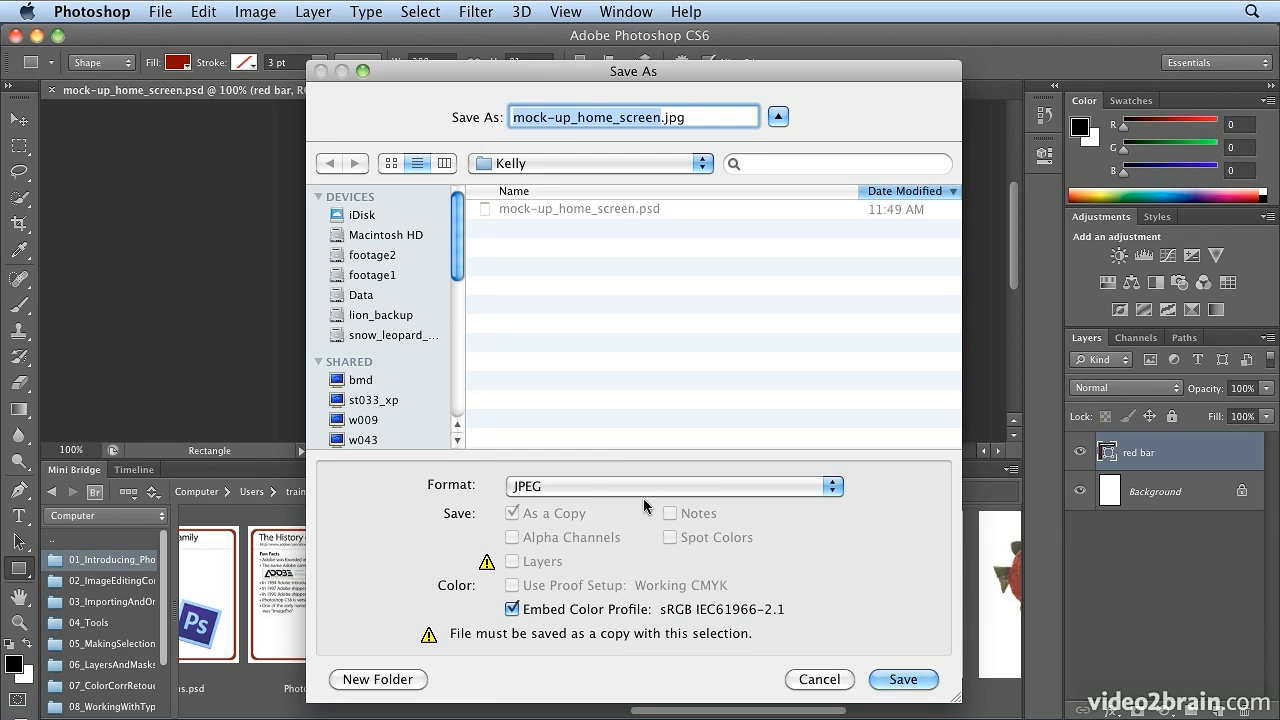
click(660, 116)
text(_01)
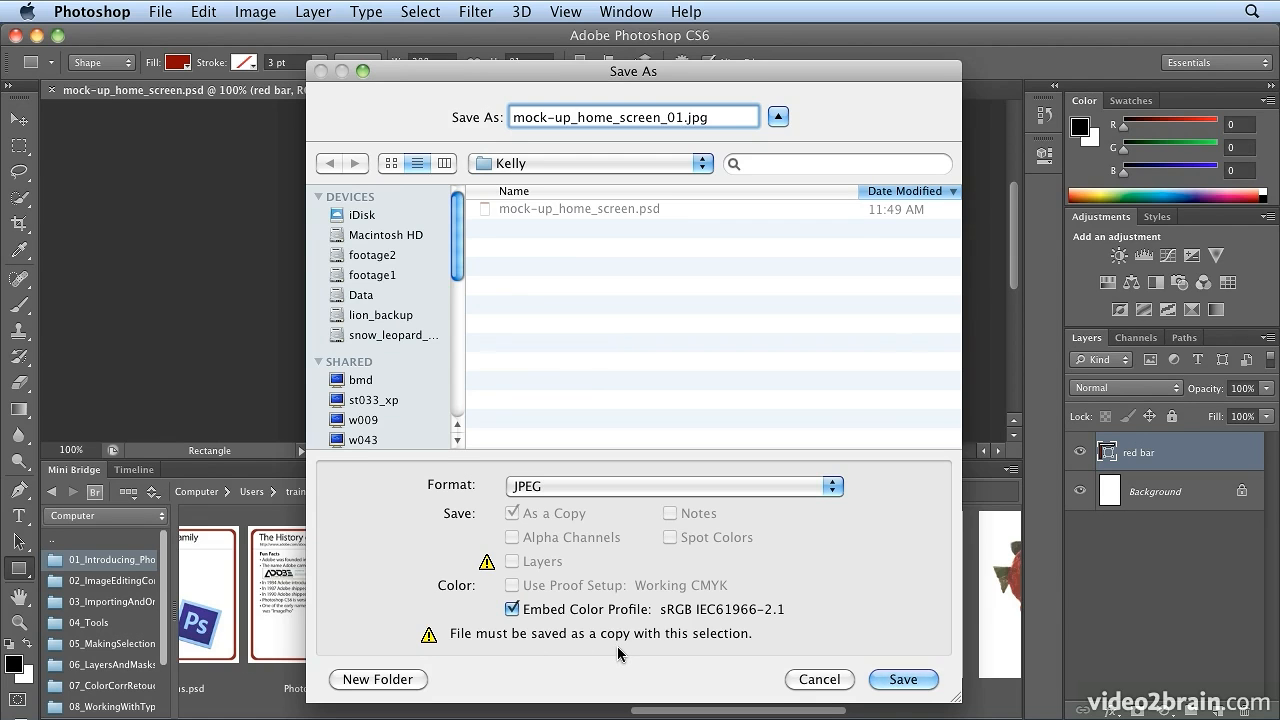
click(893, 679)
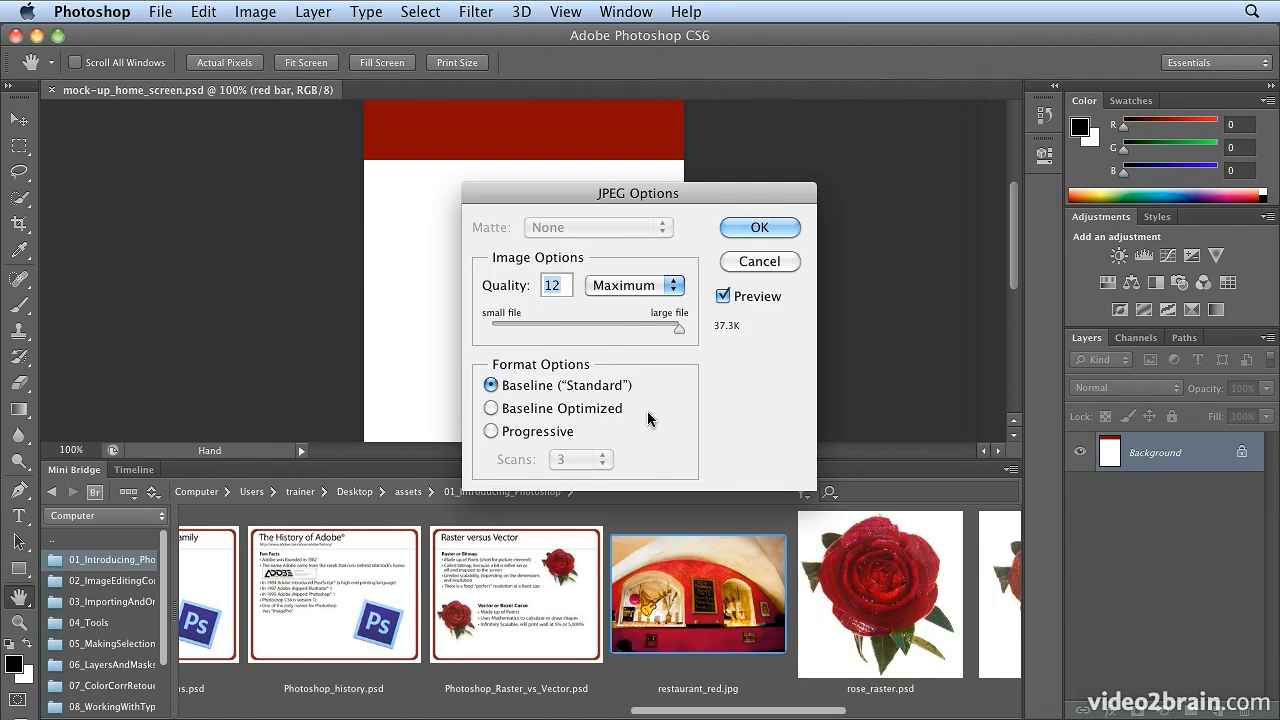
- Compare file sizes at JPEG qualities 8, 12 and 6, and export the copy at quality 8 (High)
text(8)
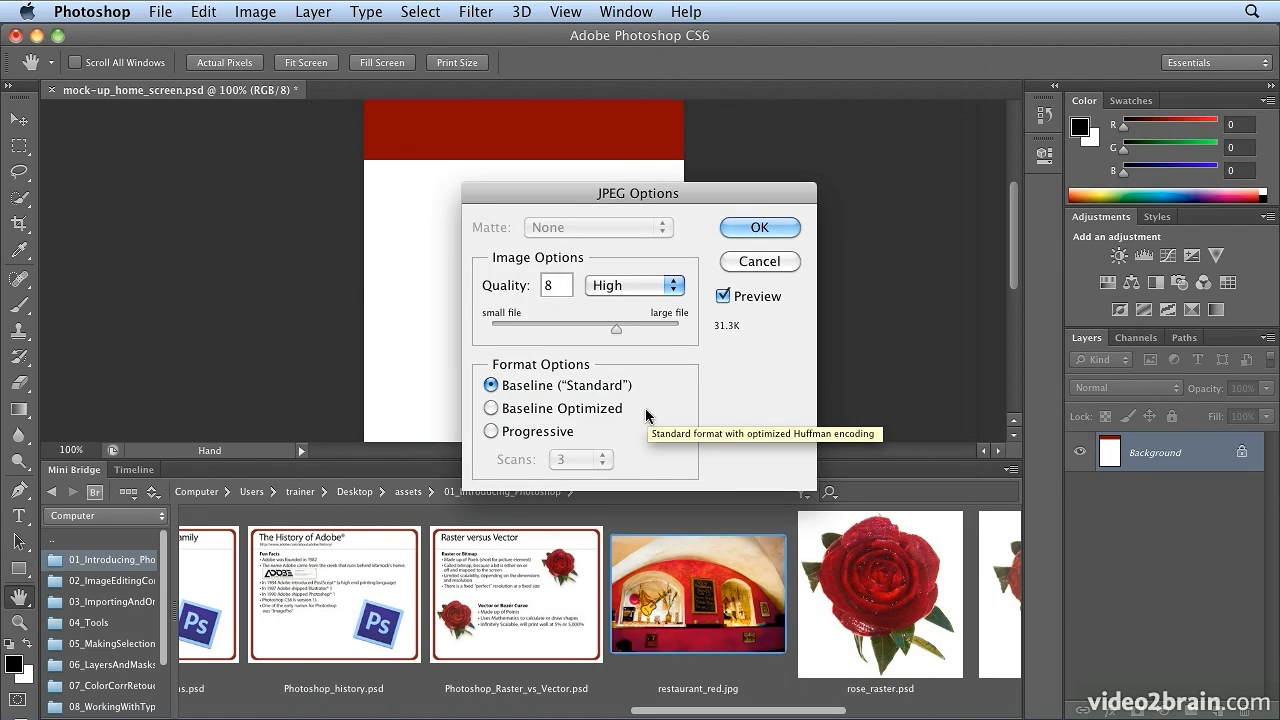
drag(616, 327, 680, 326)
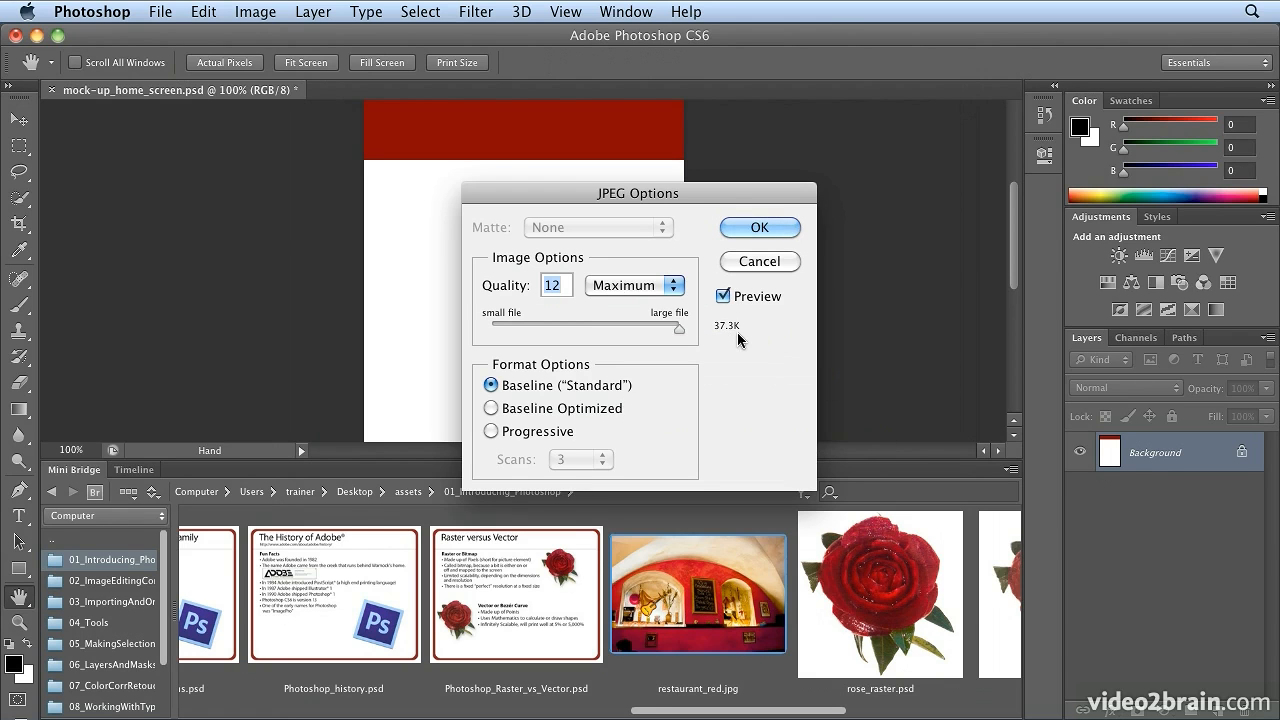
text(8)
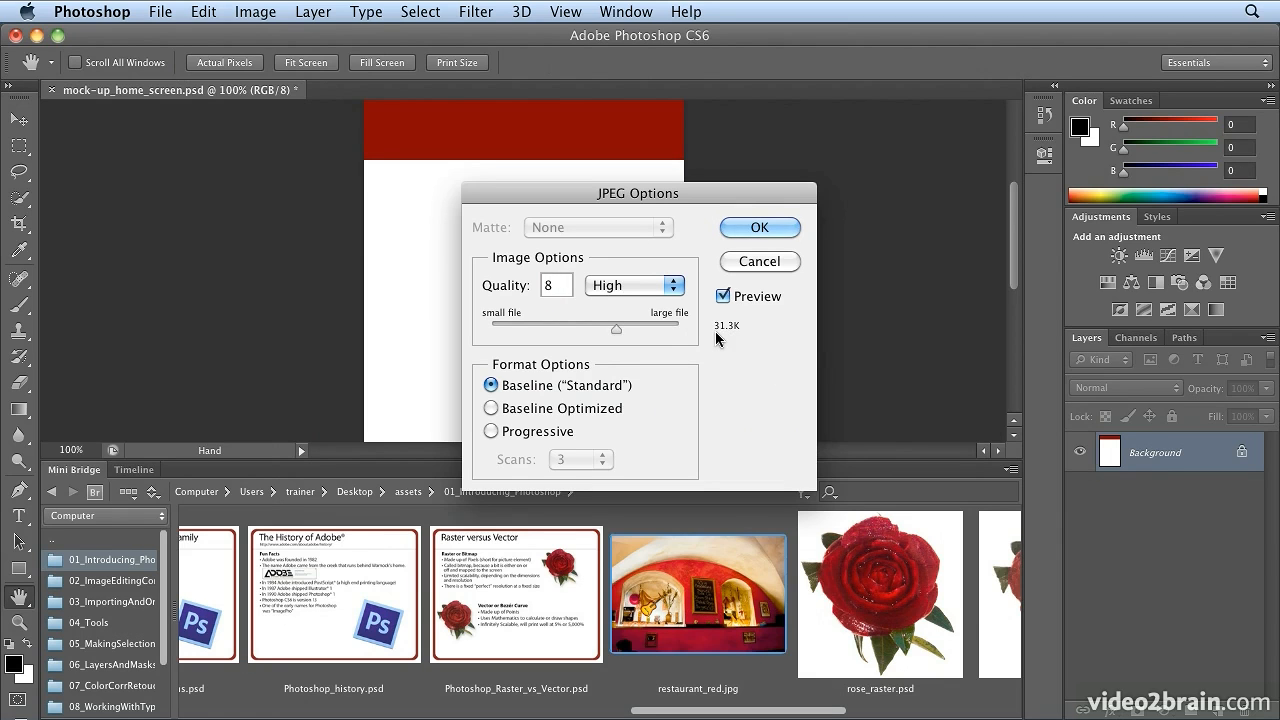
key(BackSpace)
text(6)
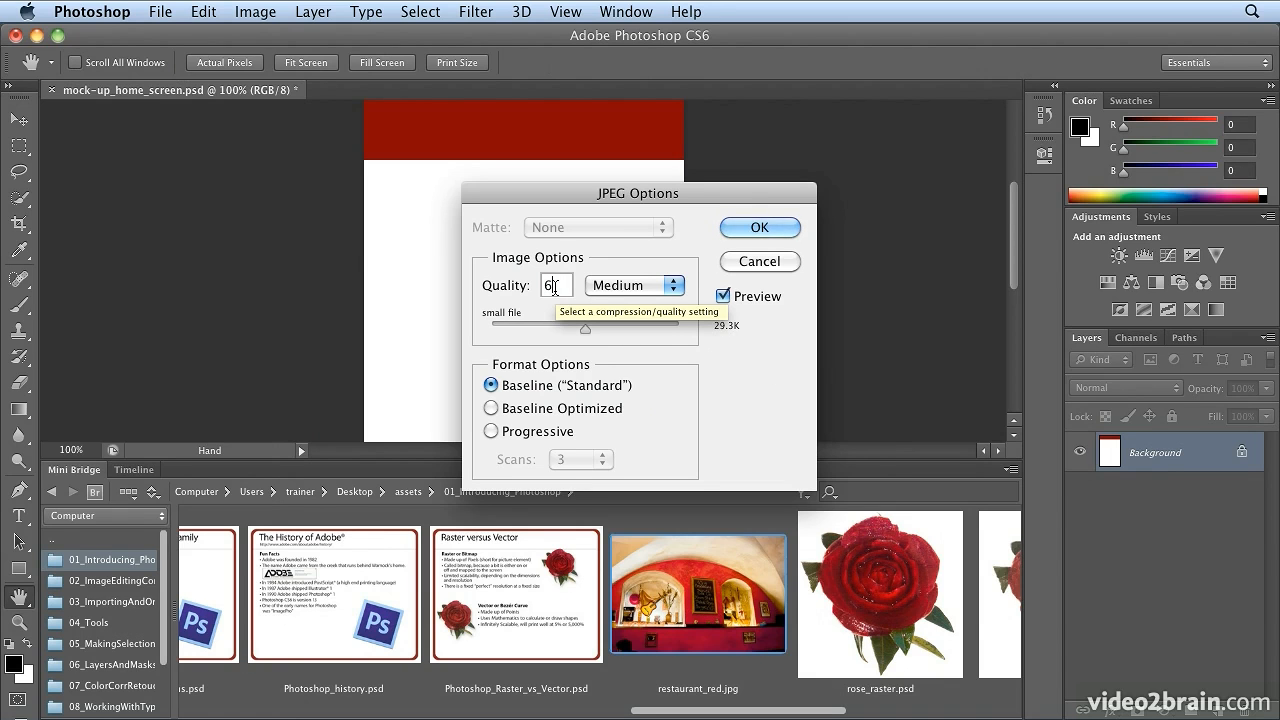
drag(508, 288, 513, 293)
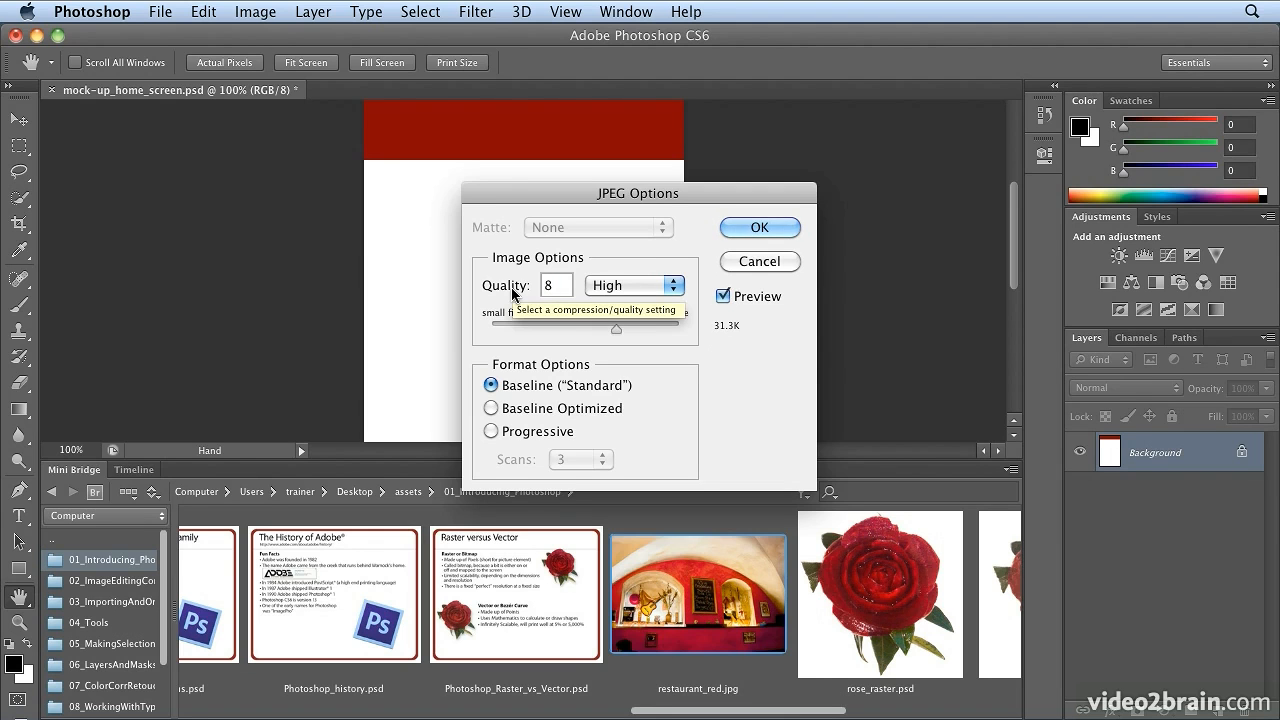
click(727, 234)
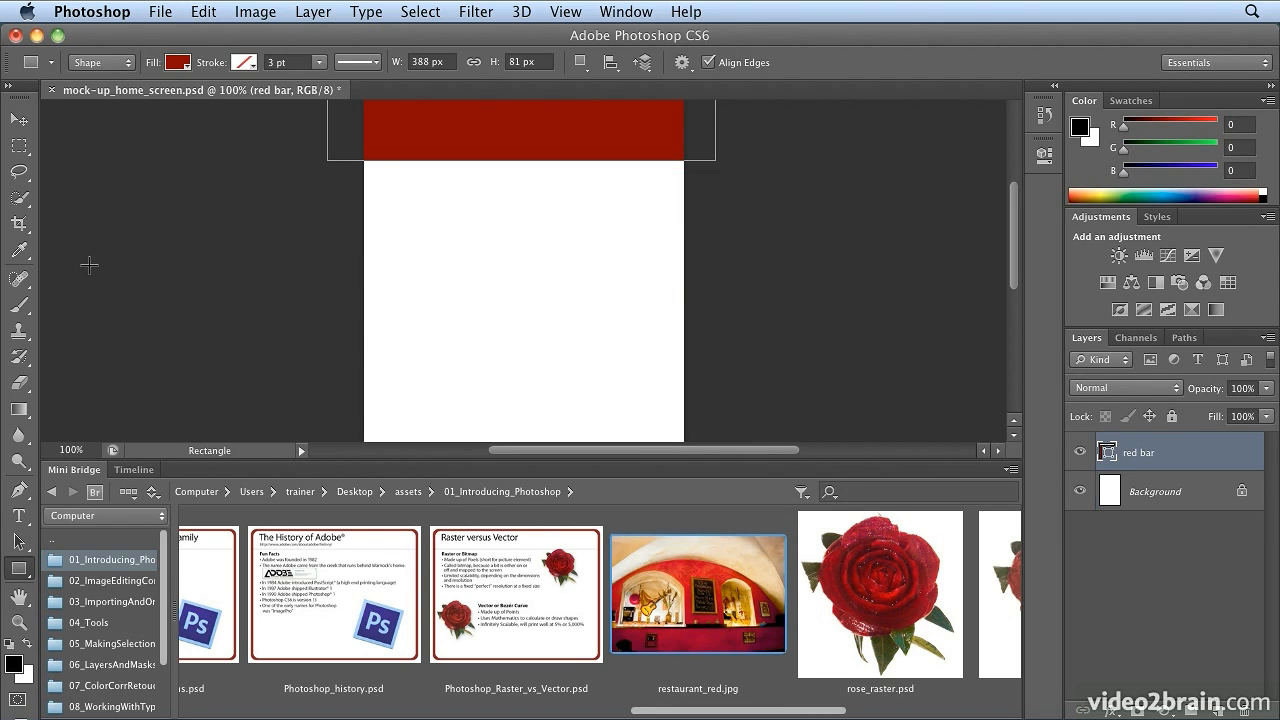
- Reopen restaurant_red.jpg and fit it on screen with the image browser collapsed
double_click(760, 634)
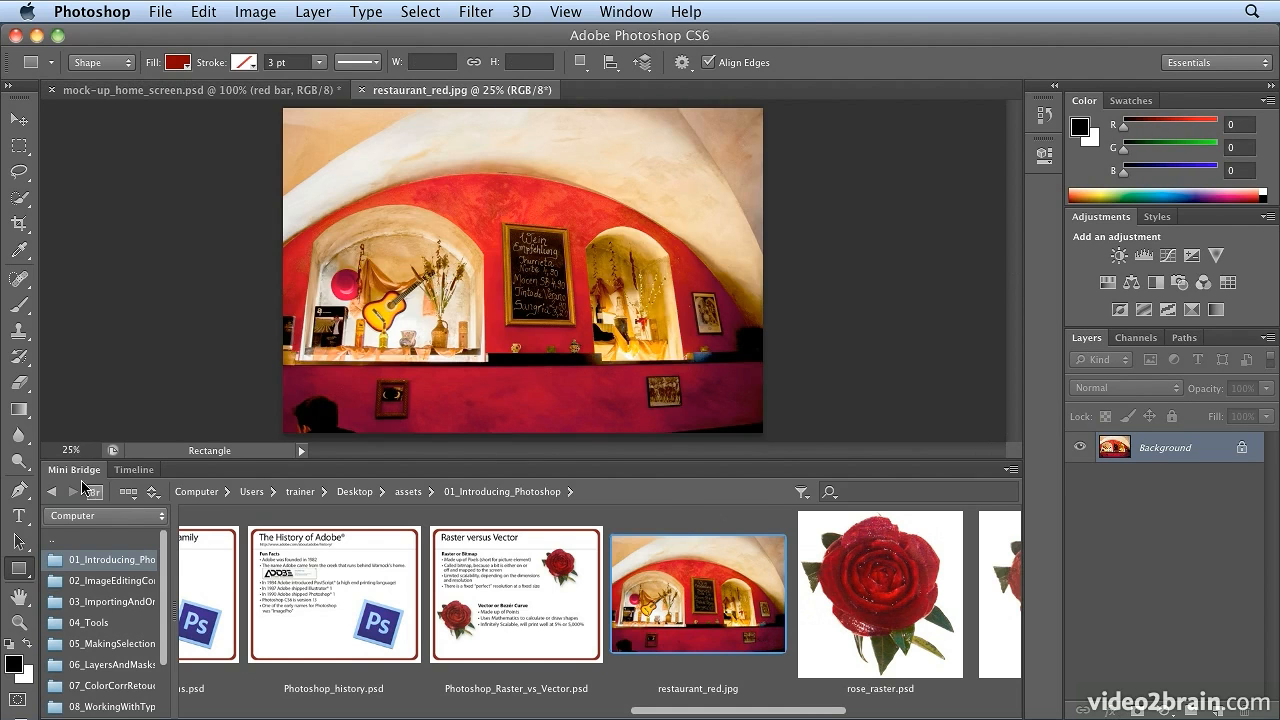
double_click(58, 469)
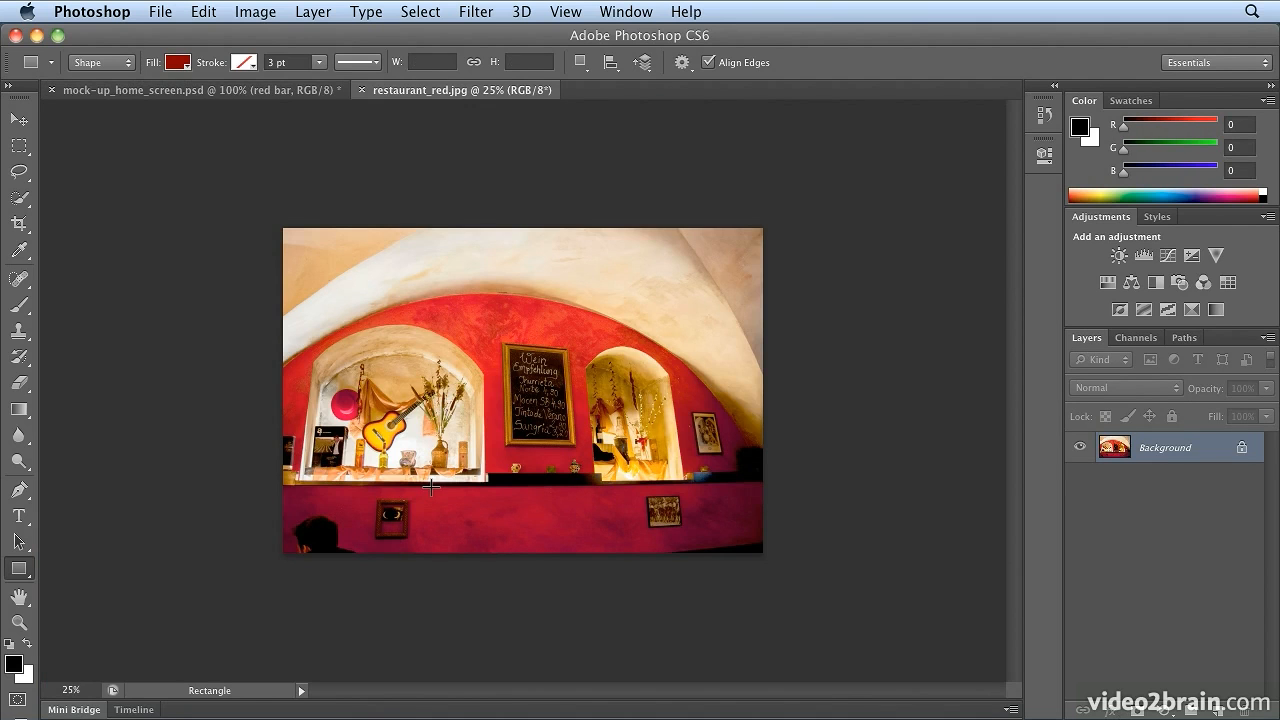
click(566, 11)
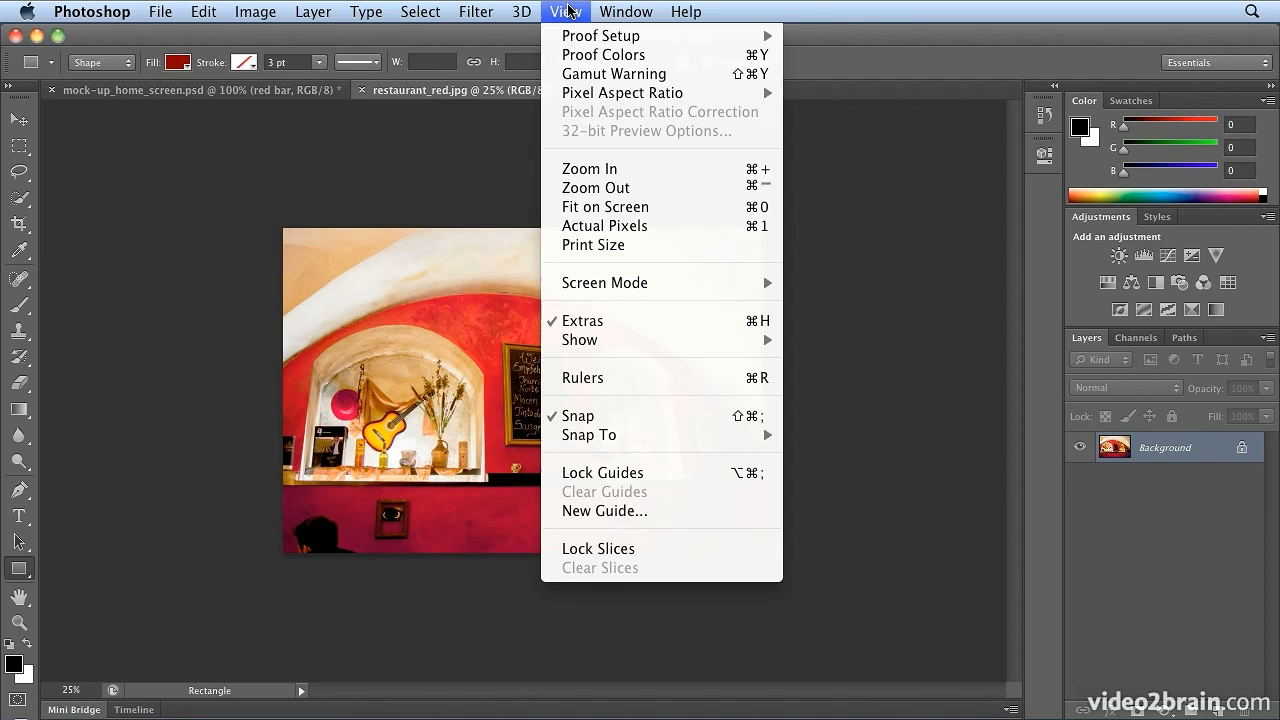
click(581, 207)
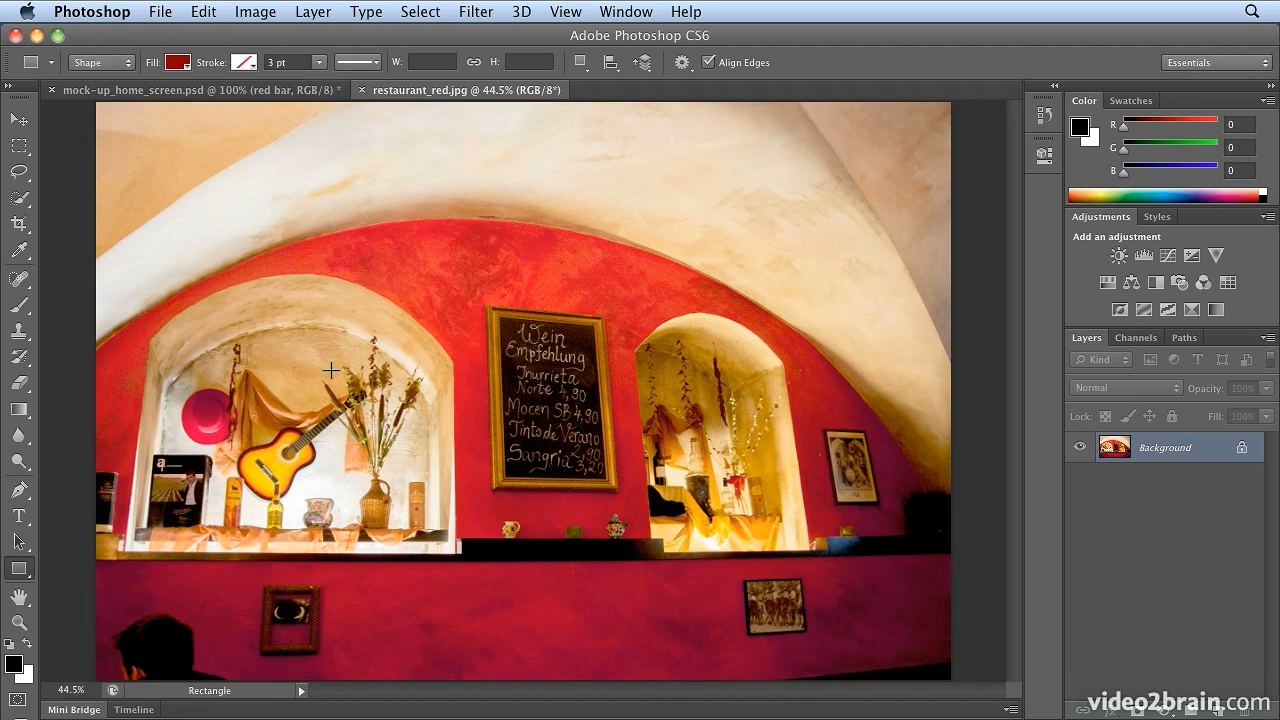
- Check which save commands are available for restaurant_red.jpg and return to the mock-up_home_screen.psd document
click(165, 12)
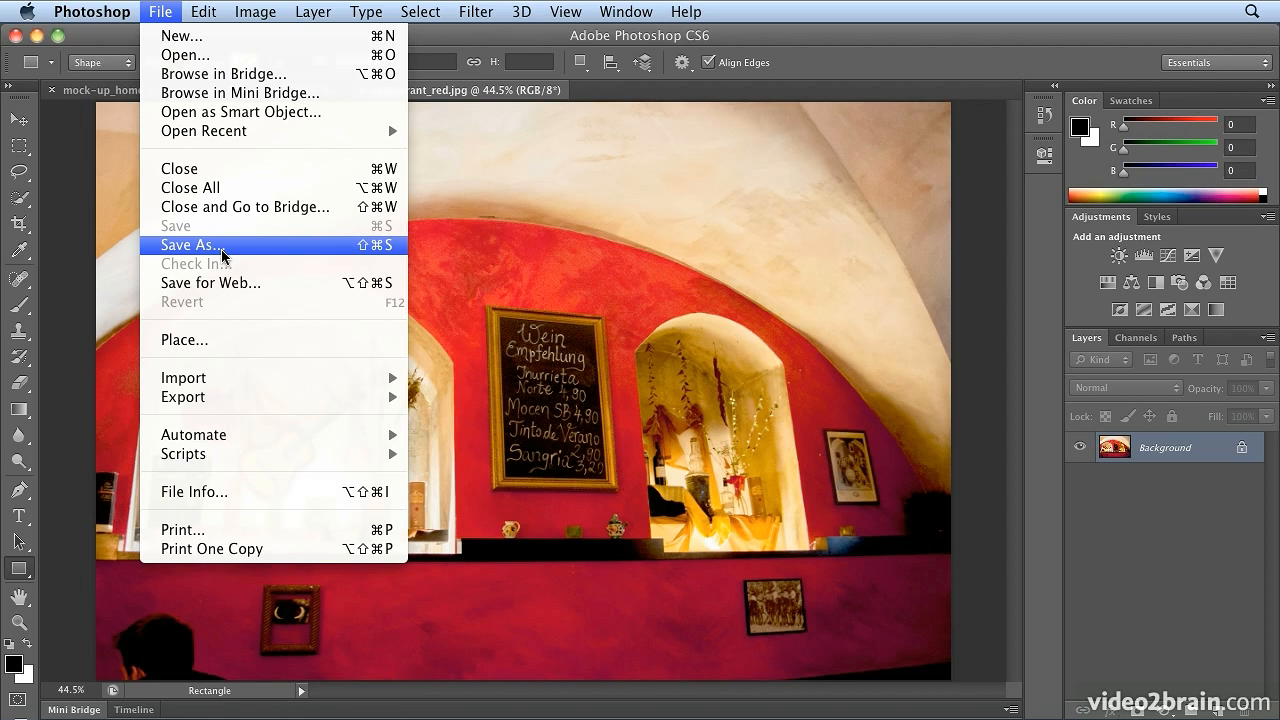
click(149, 8)
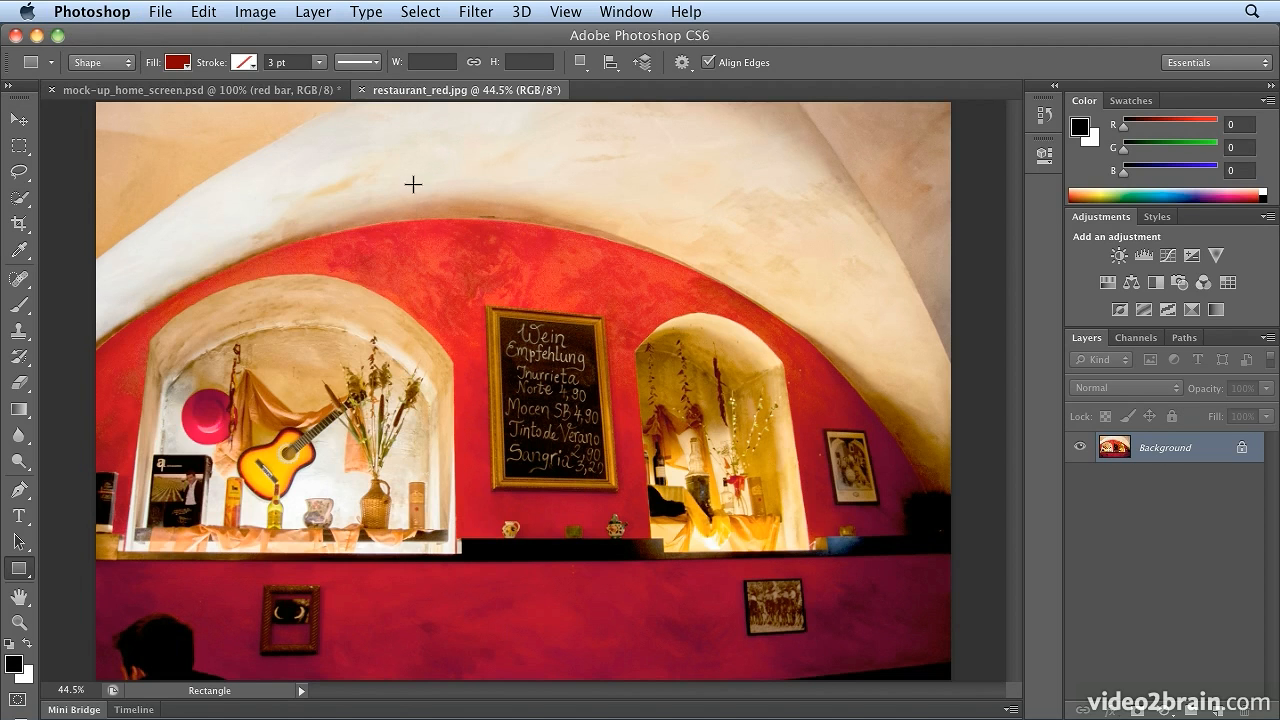
click(212, 95)
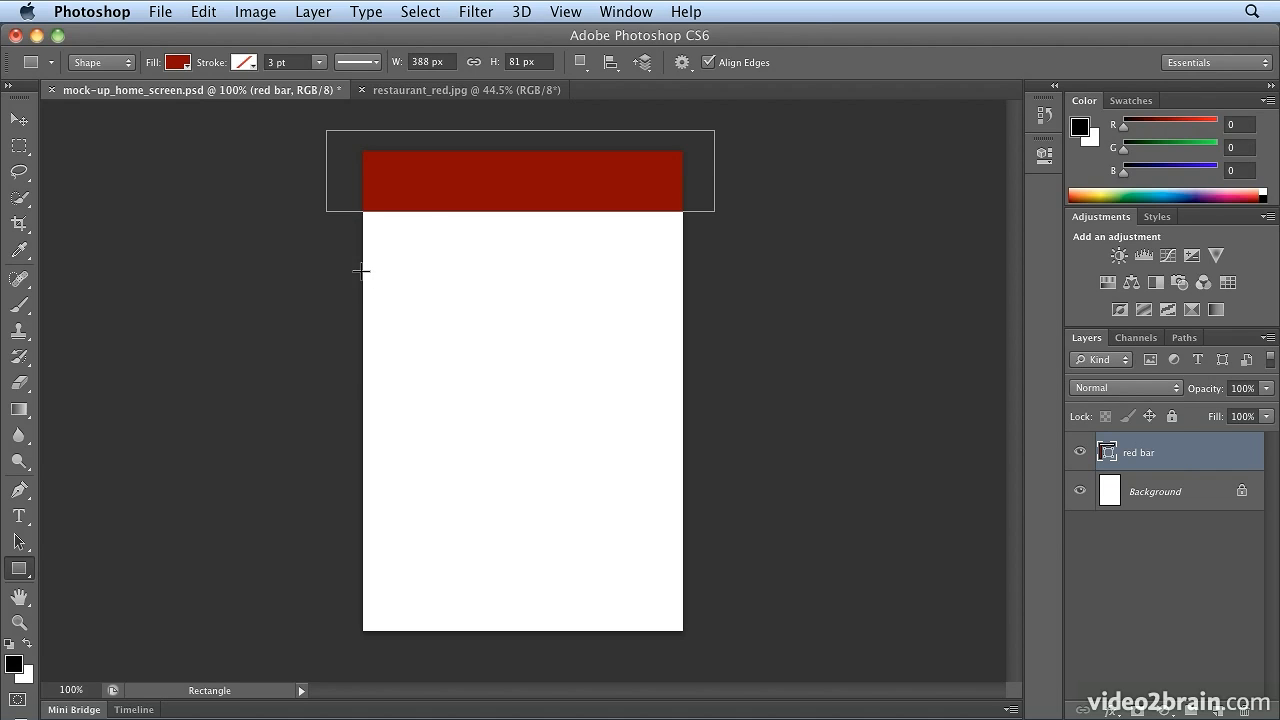
- Open bridge_01.psd from the 01_Introducing_Photoshop folder inside the Desktop's assets folder using the Open dialog
click(172, 12)
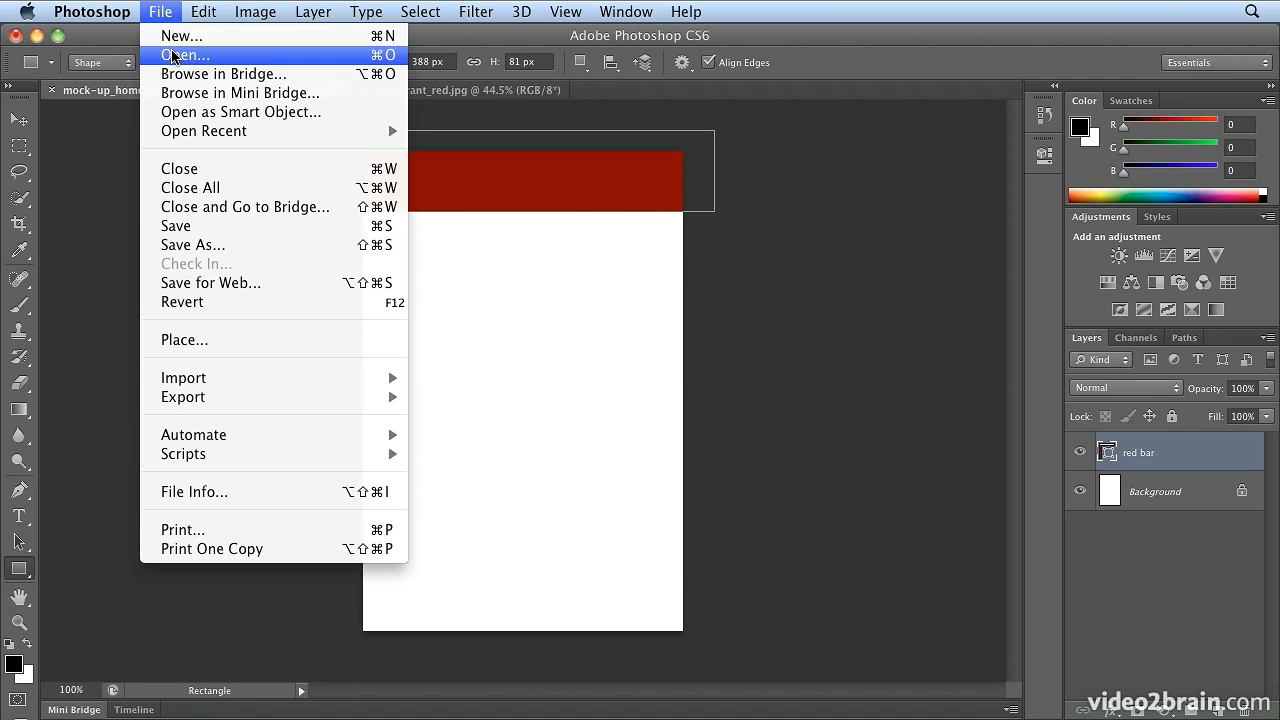
click(172, 55)
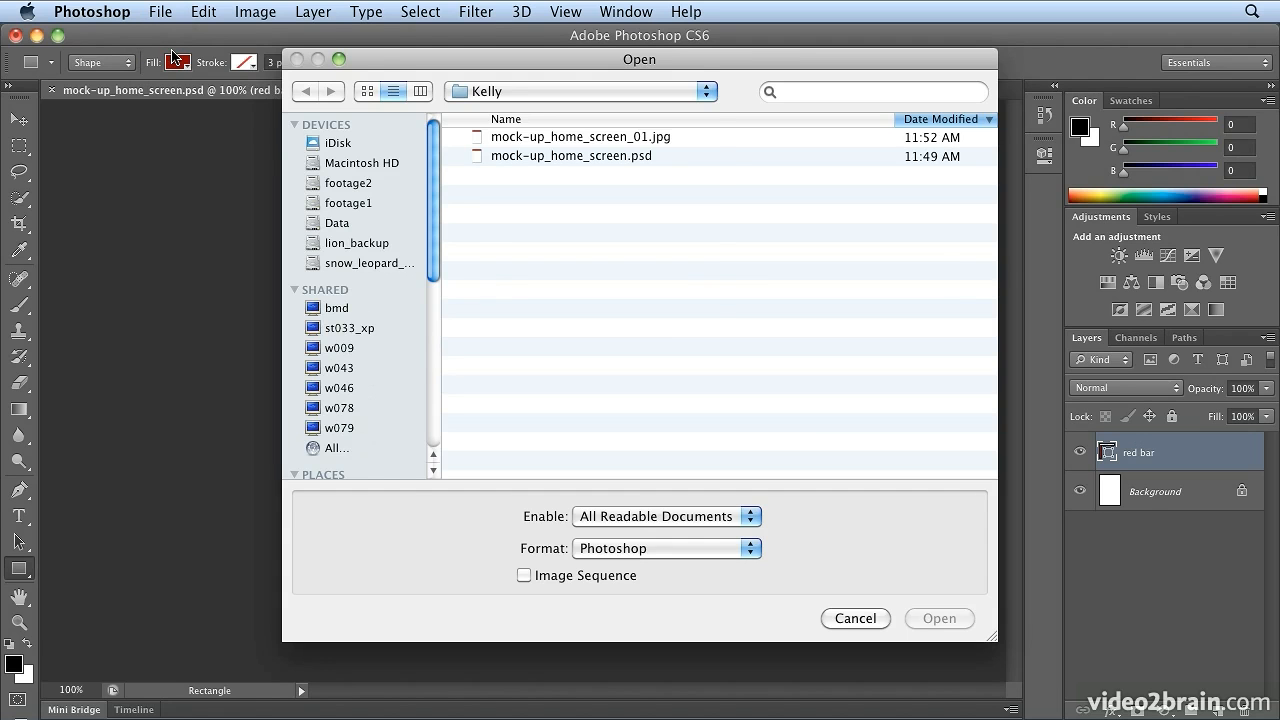
click(497, 91)
click(497, 113)
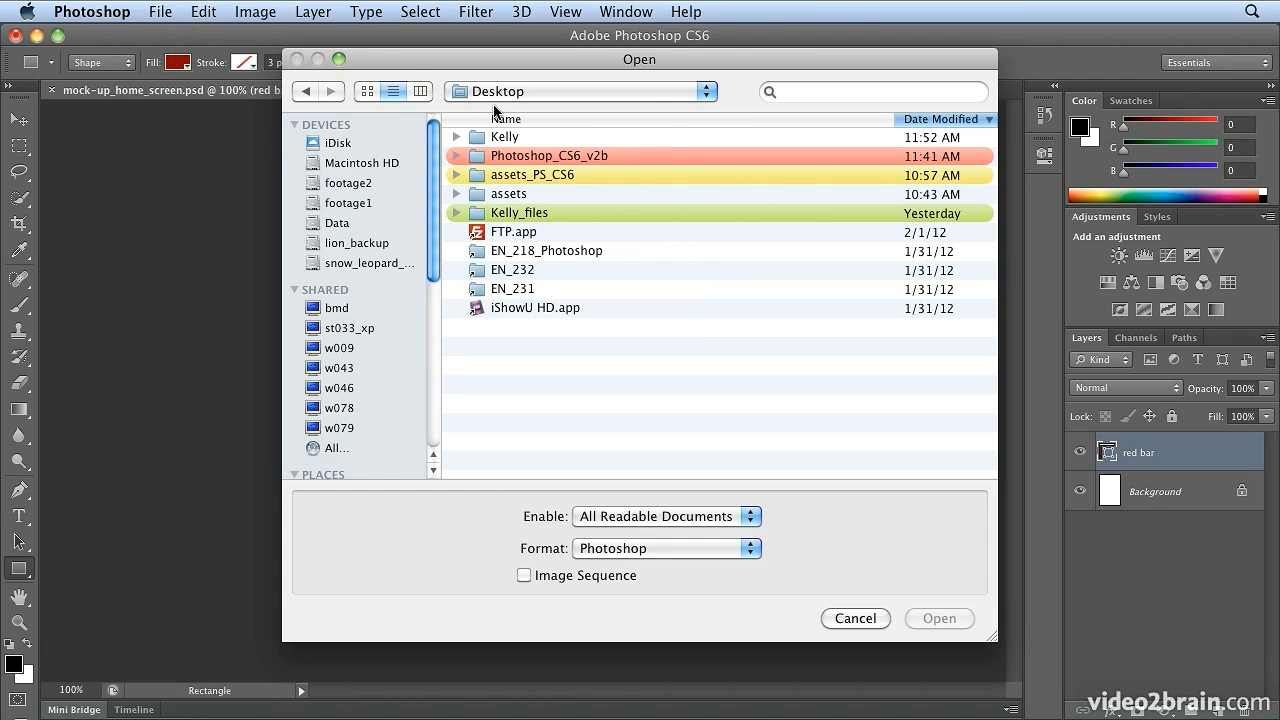
click(520, 194)
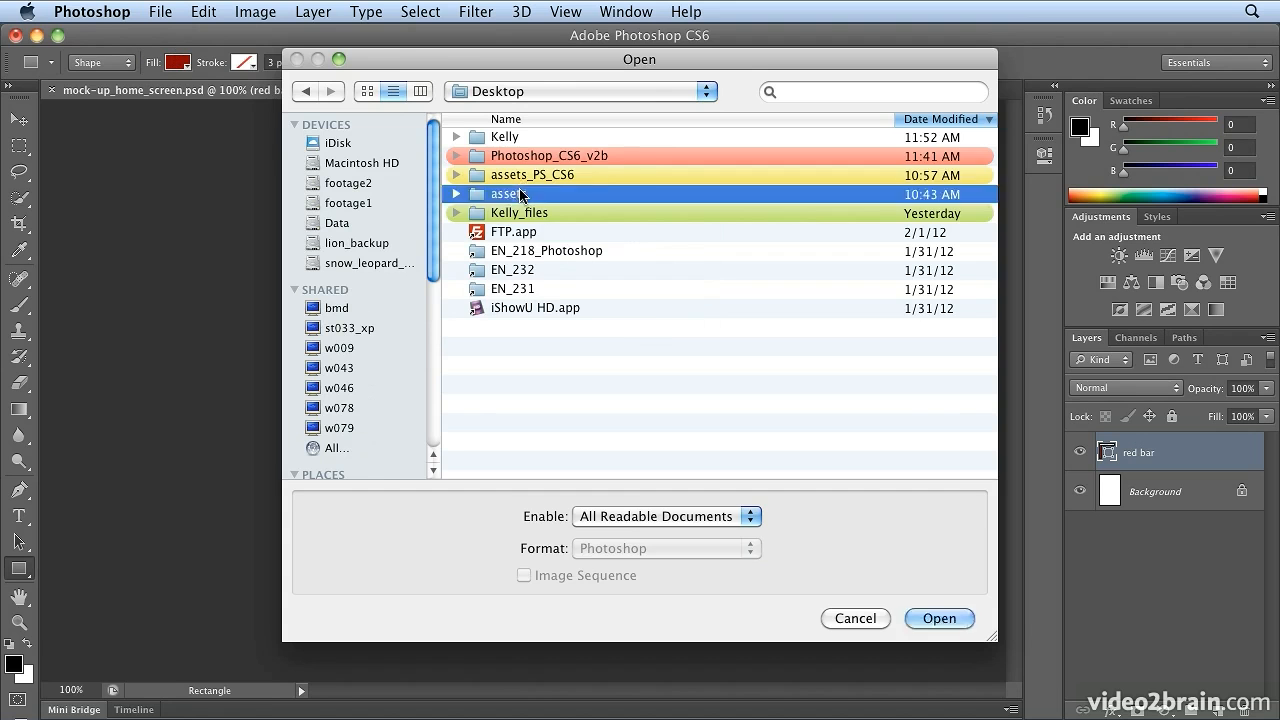
double_click(520, 194)
double_click(543, 137)
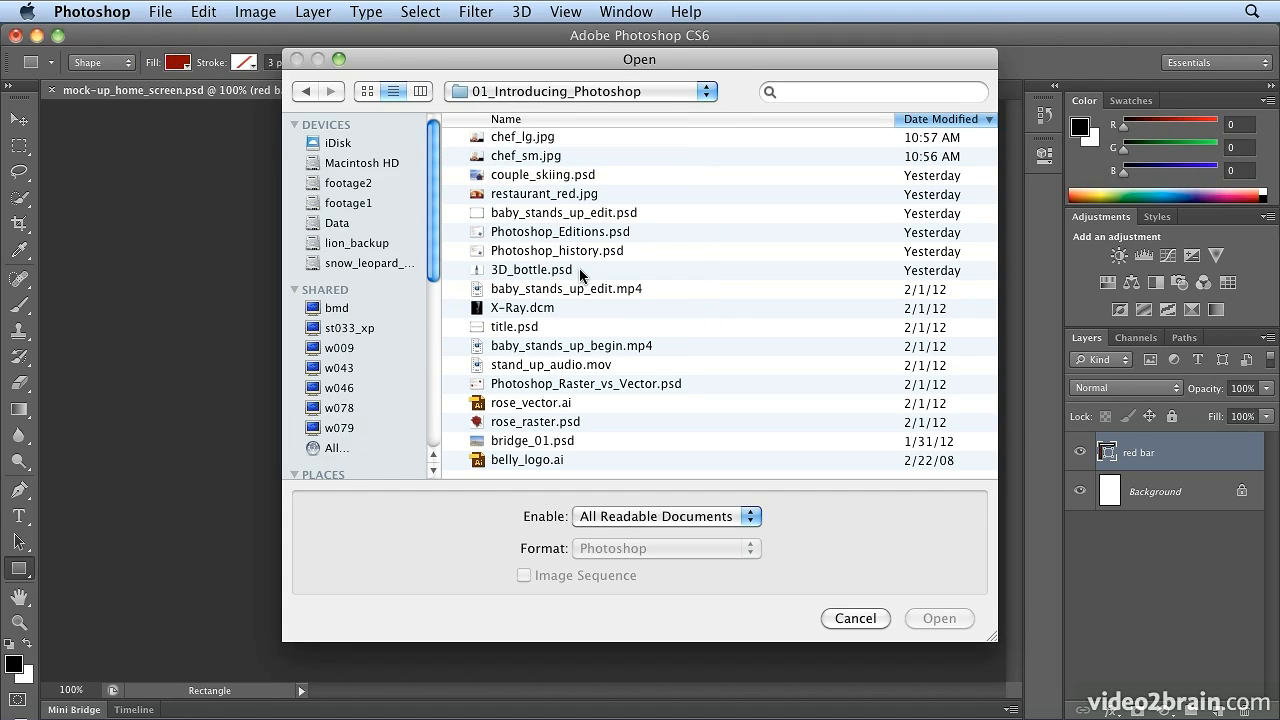
click(563, 440)
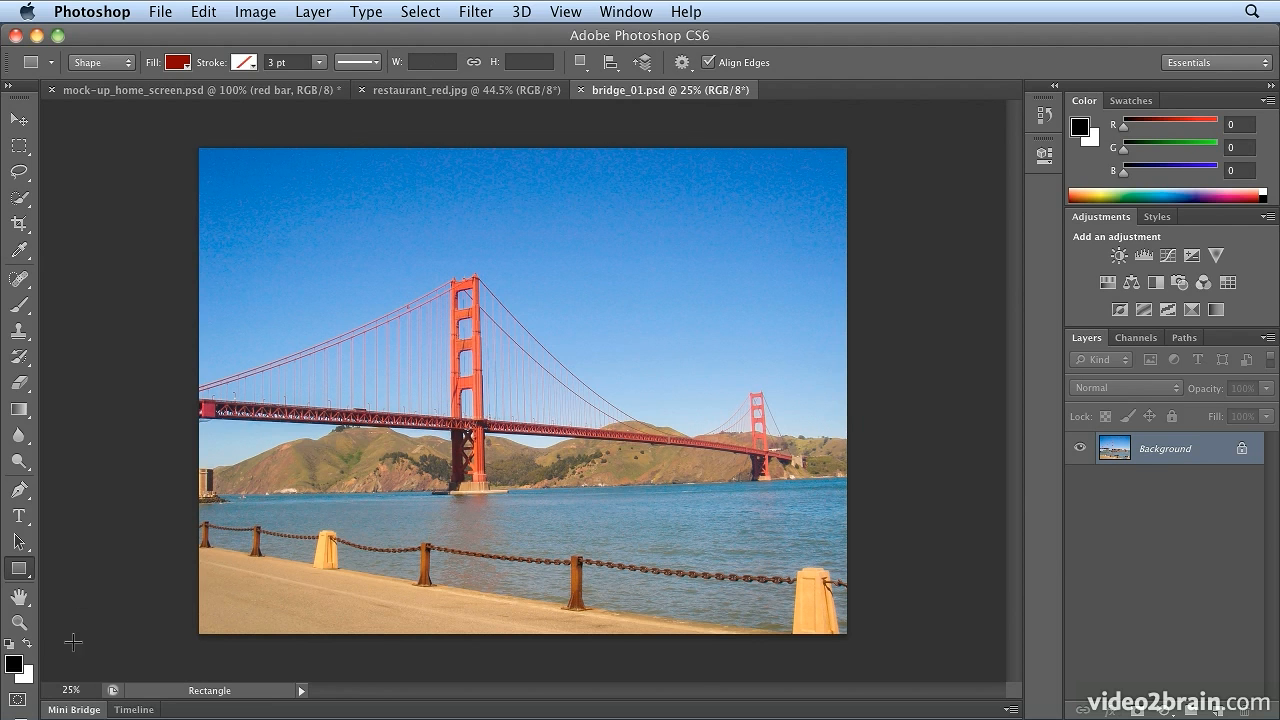
- Expand the image browser again and open rose_raster.psd
click(74, 709)
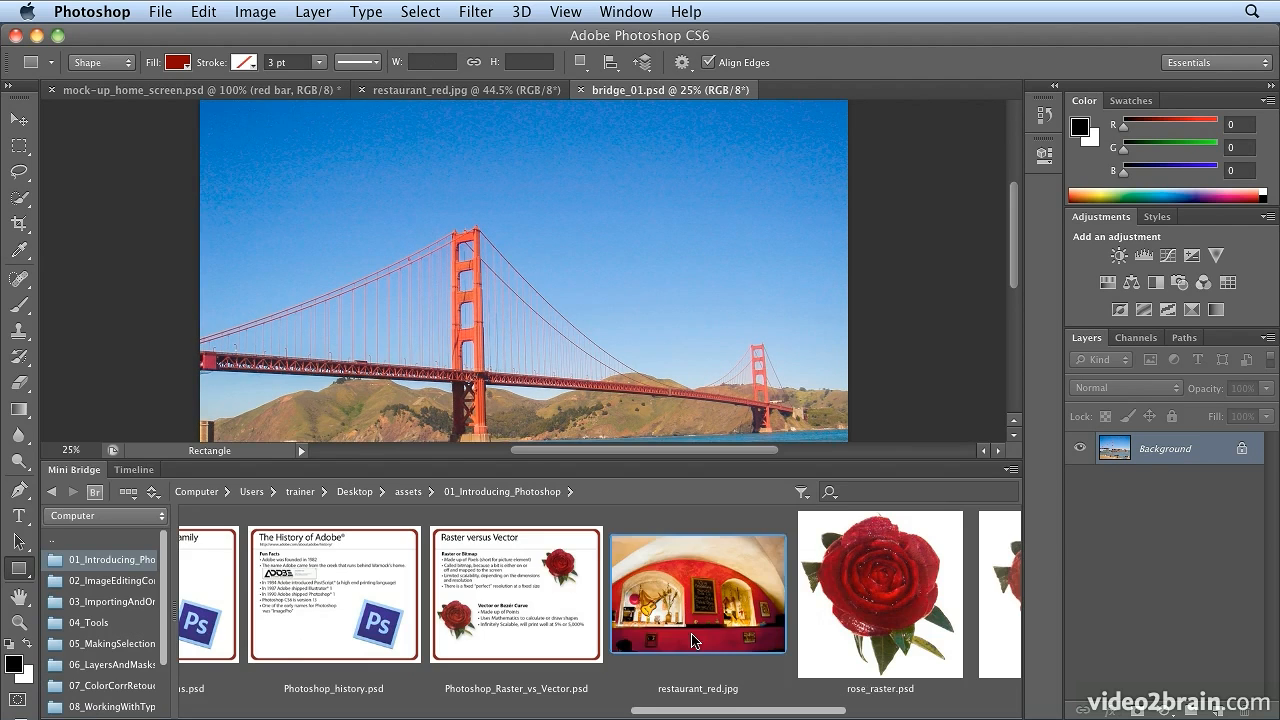
double_click(830, 641)
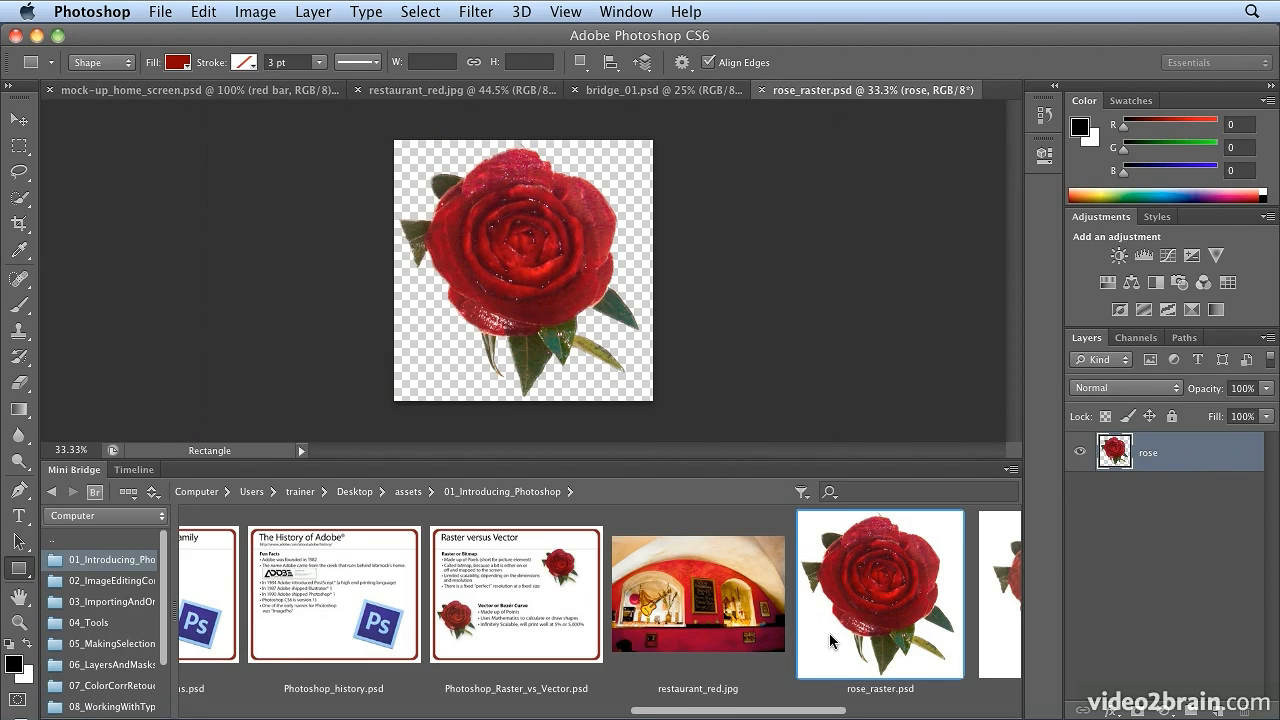